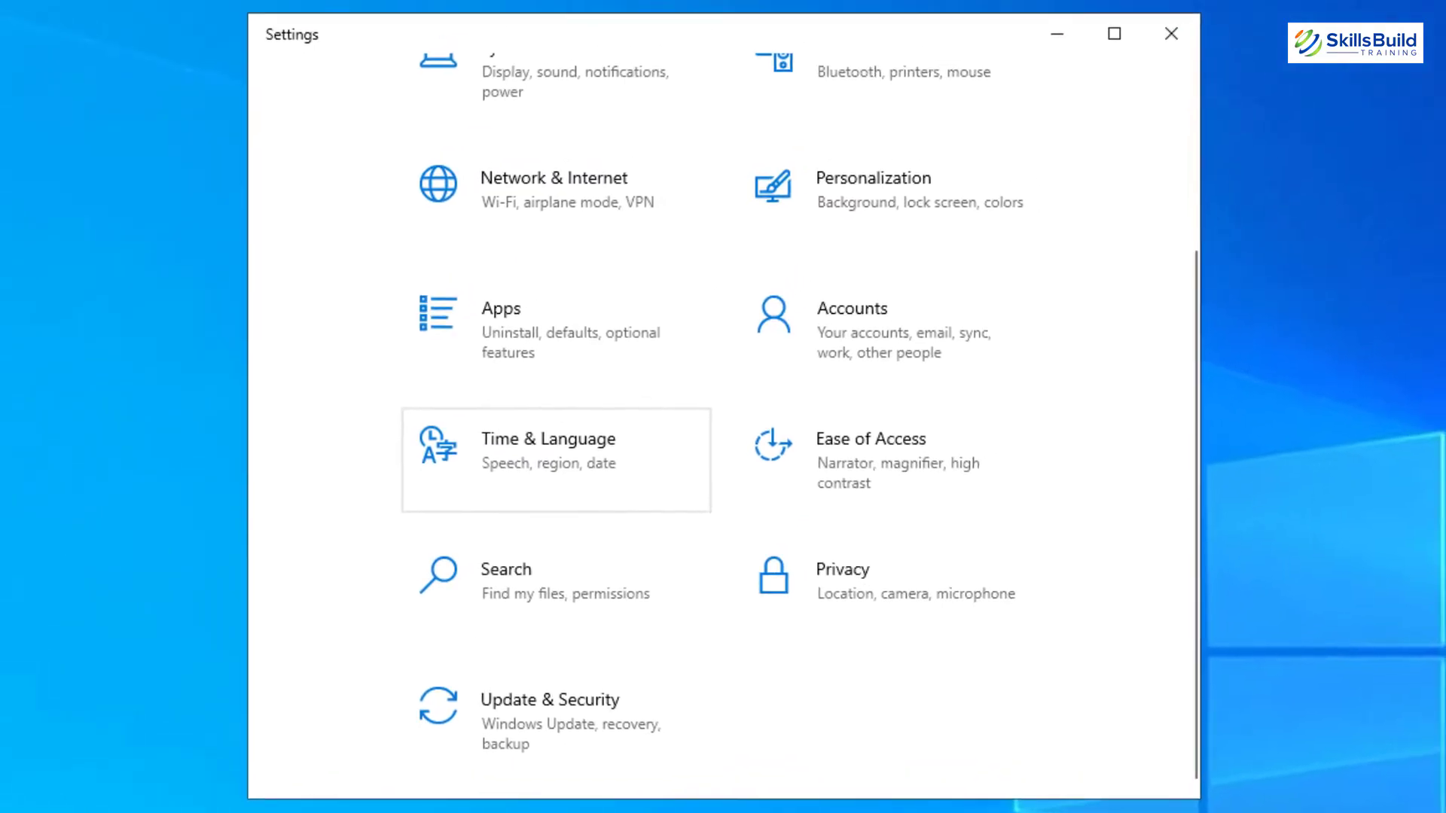
Step: Launch Task Manager from the taskbar and switch to its Performance tab
click(521, 723)
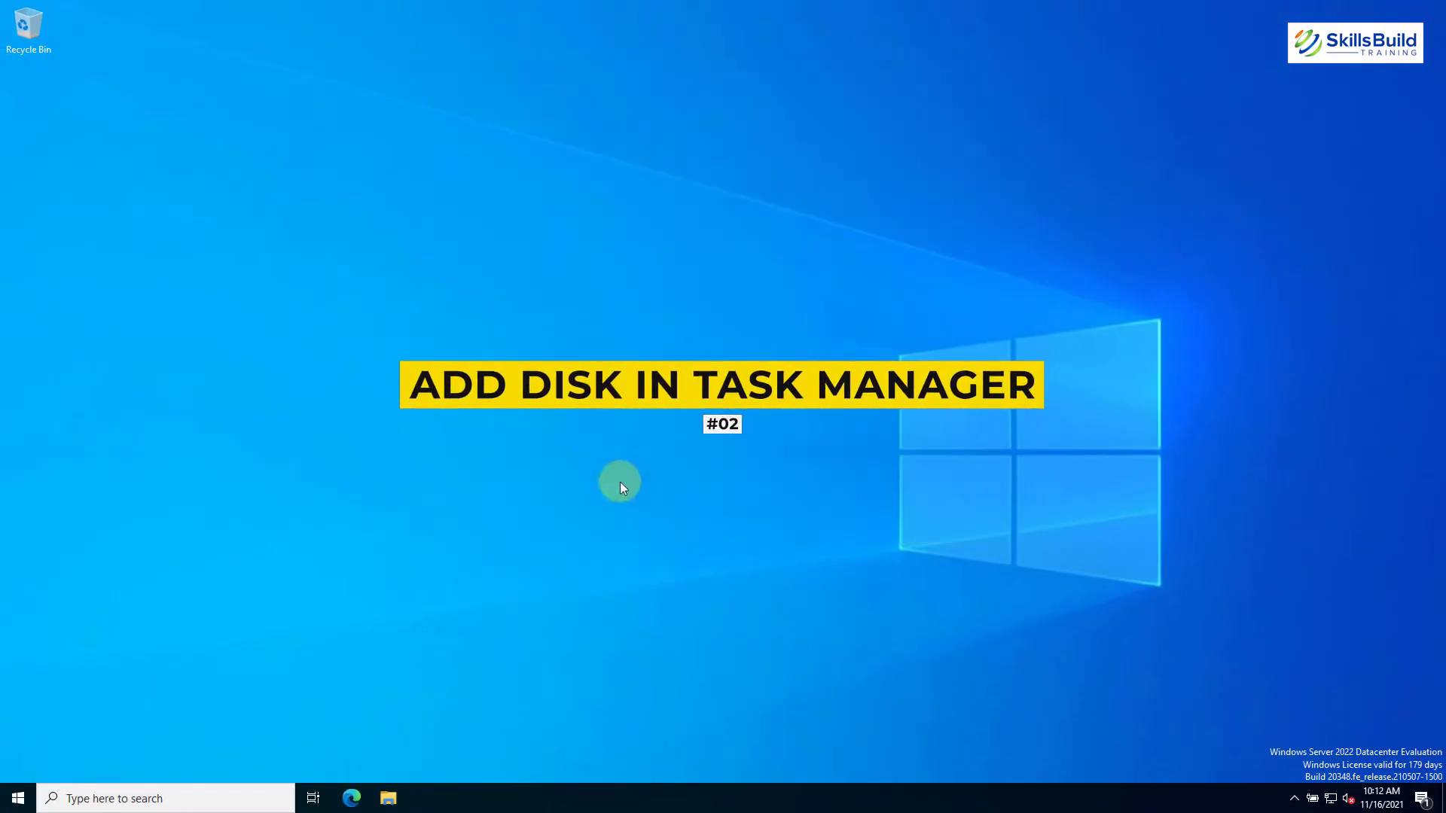
right_click(491, 797)
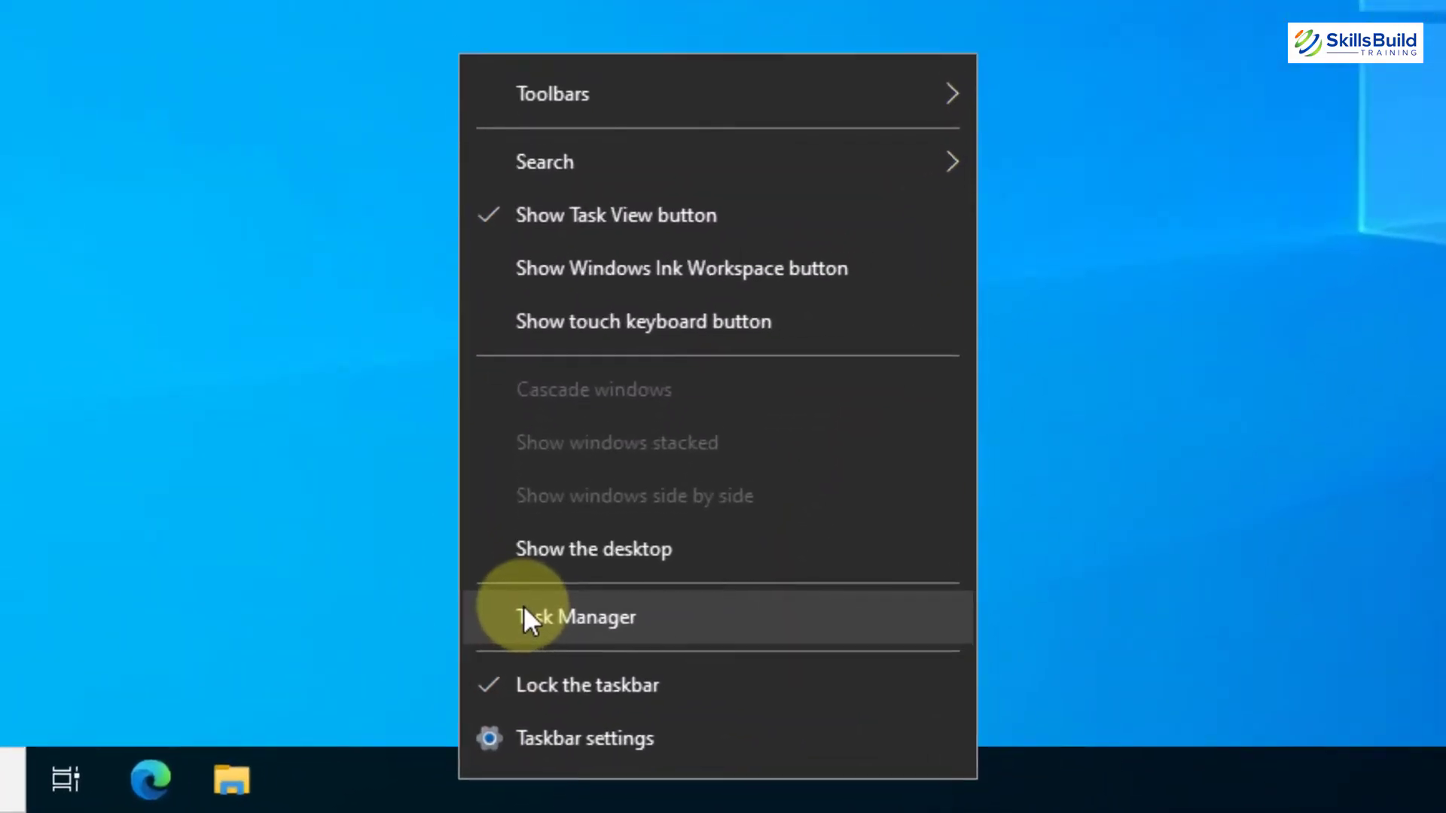
click(521, 693)
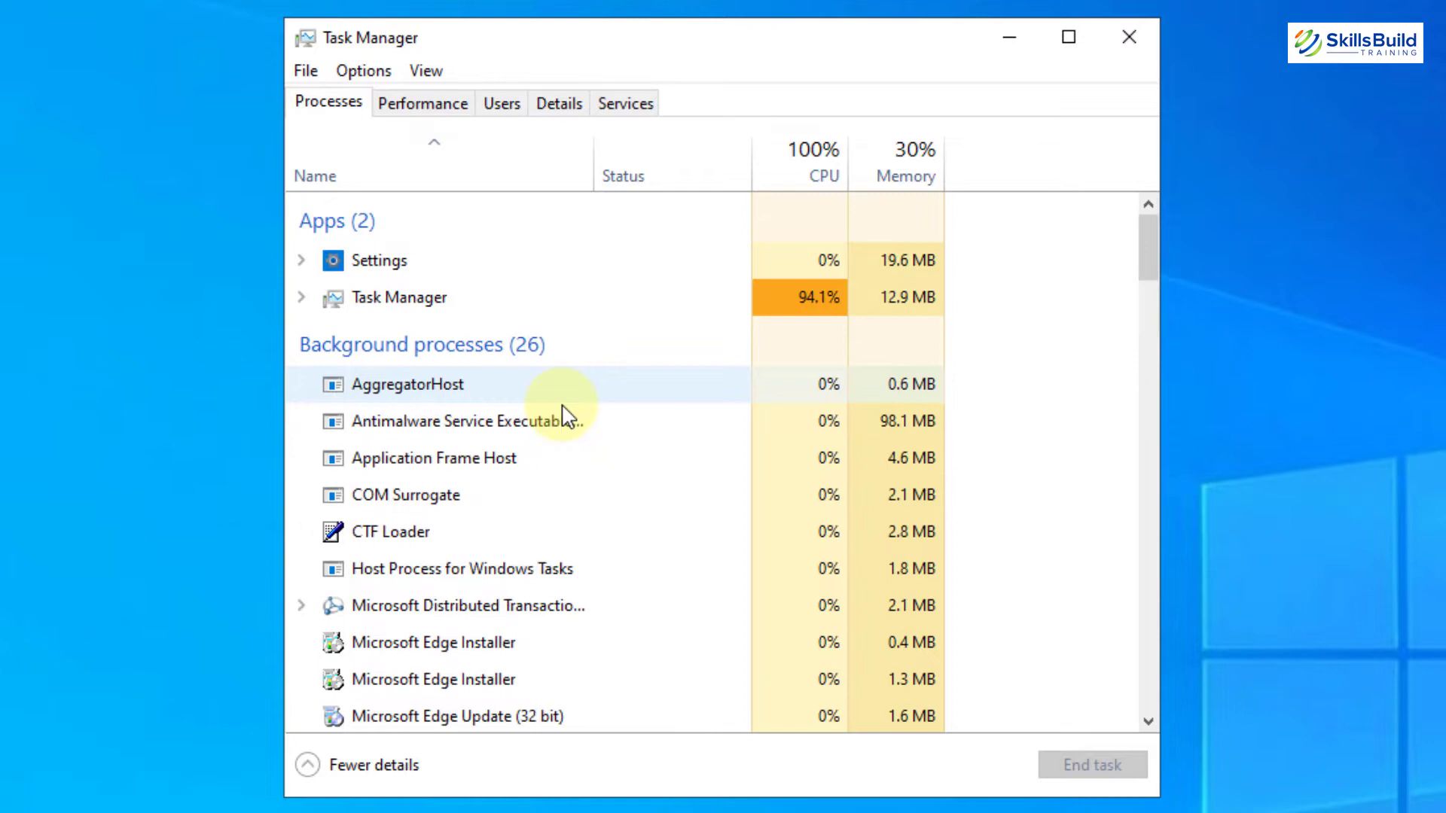
click(449, 110)
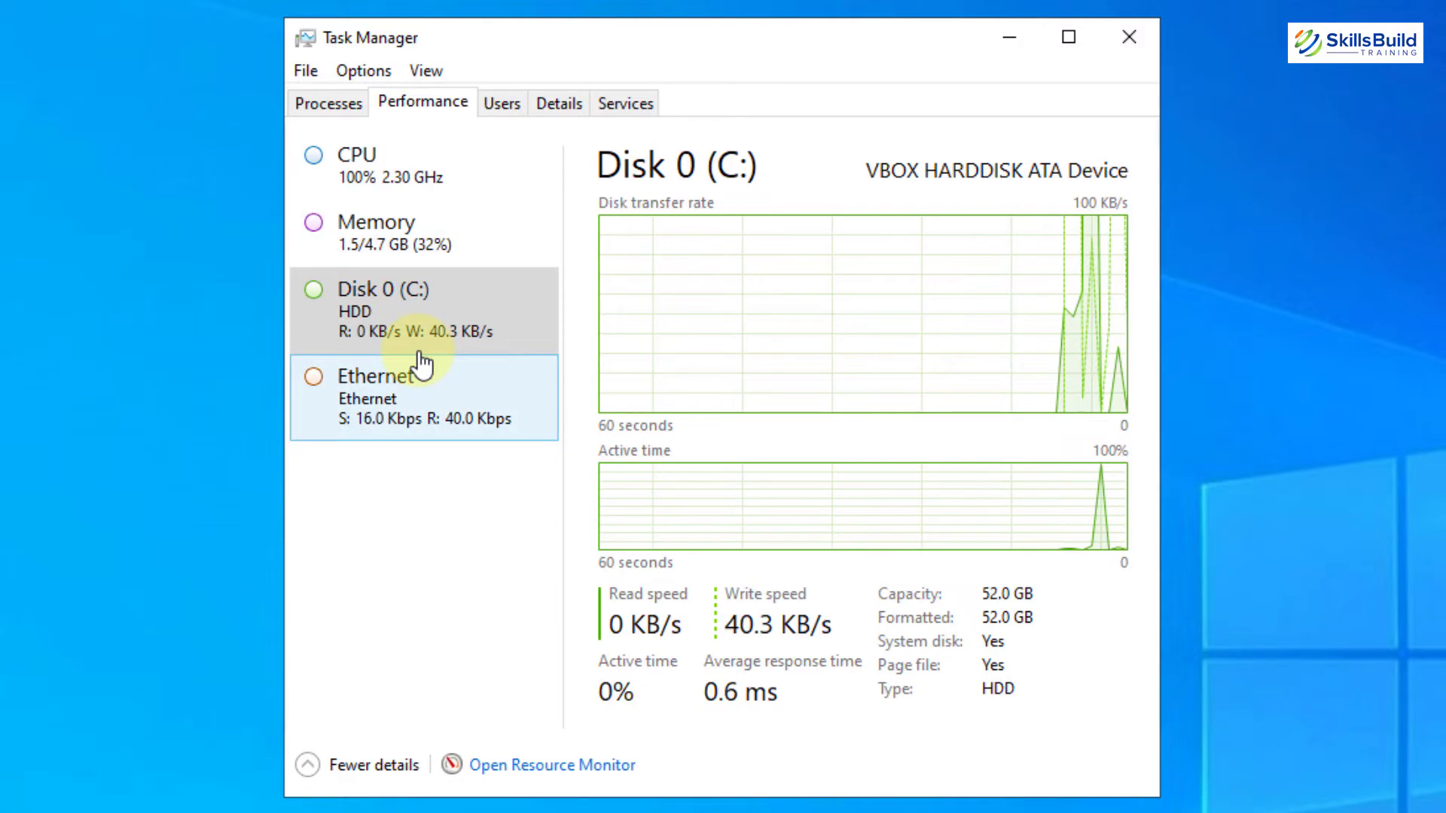
Step: Look over the Ethernet and Memory graphs, ending on the CPU utilization details
click(406, 429)
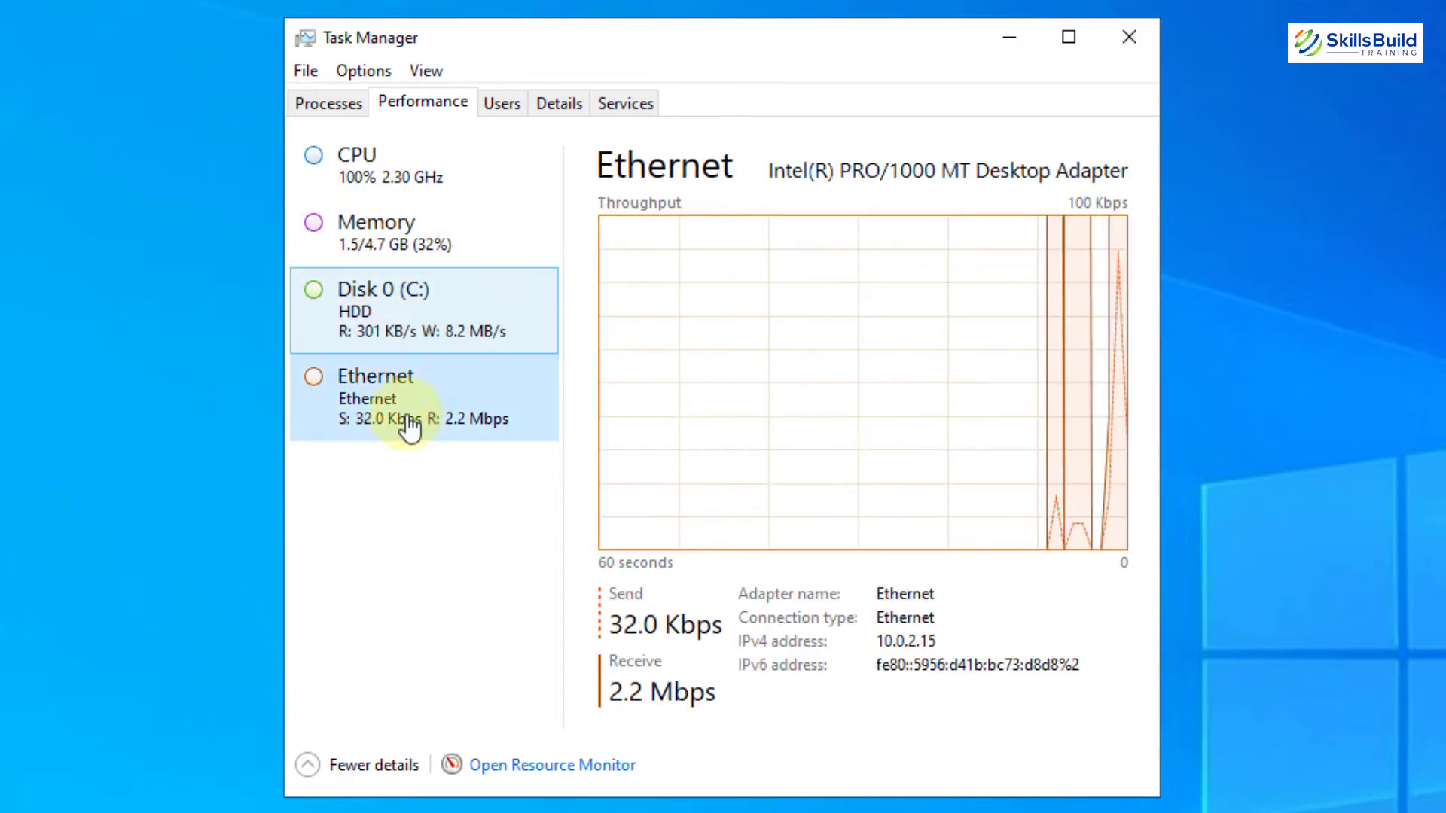
click(403, 243)
click(406, 179)
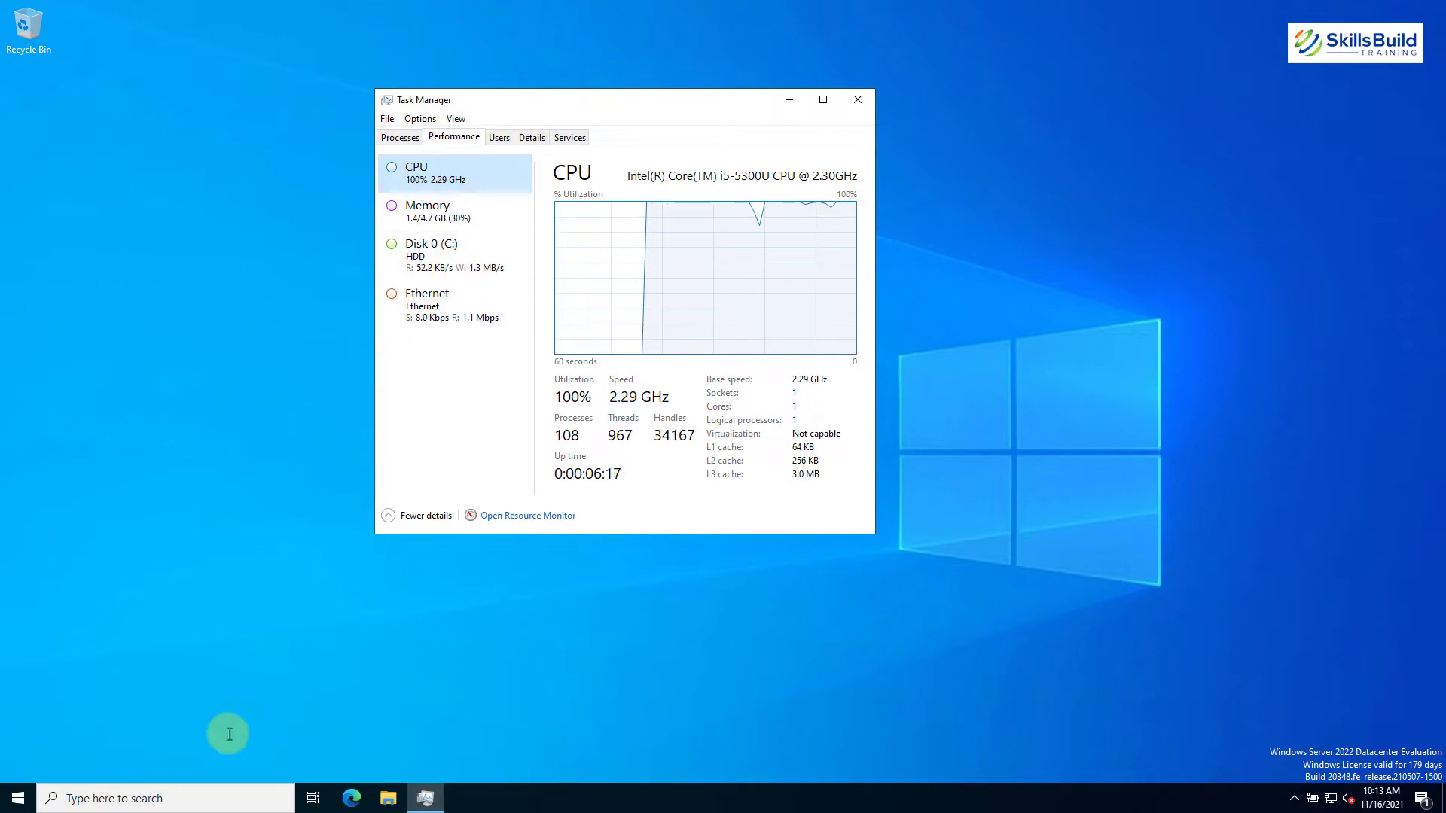
Step: Open Command Prompt by searching for cmd, and move its window down and right
click(197, 797)
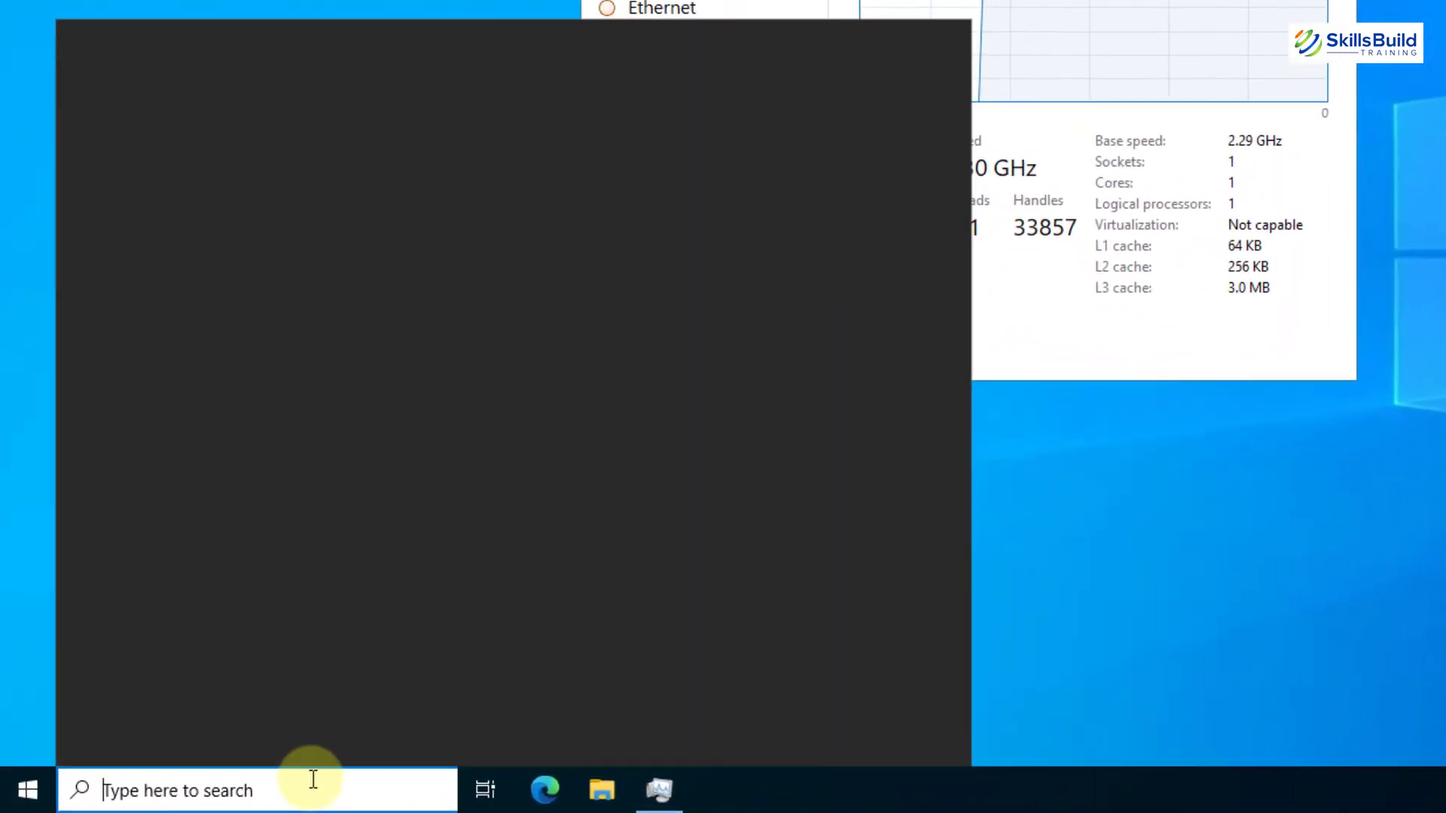
text(cmd)
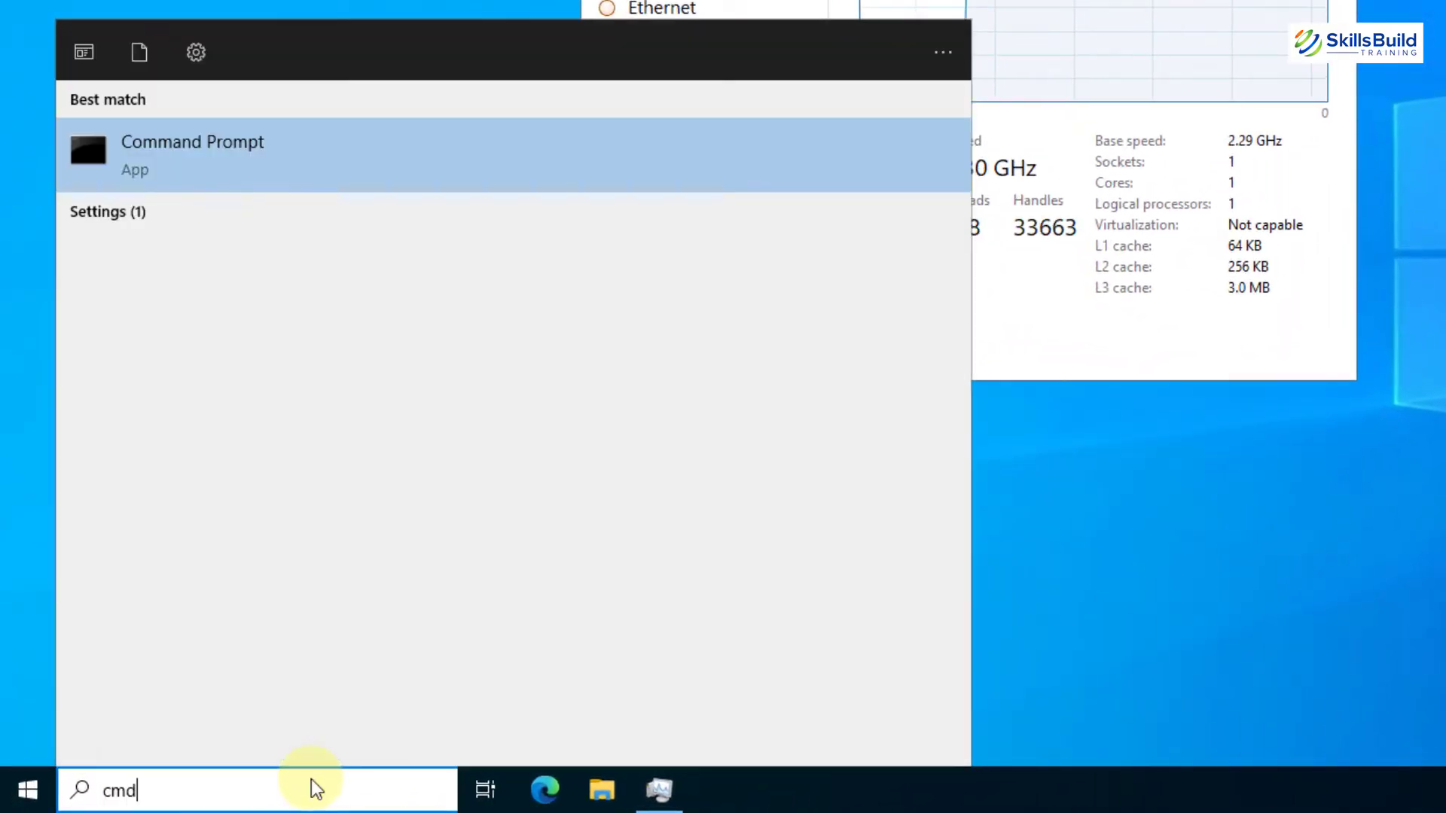
click(206, 165)
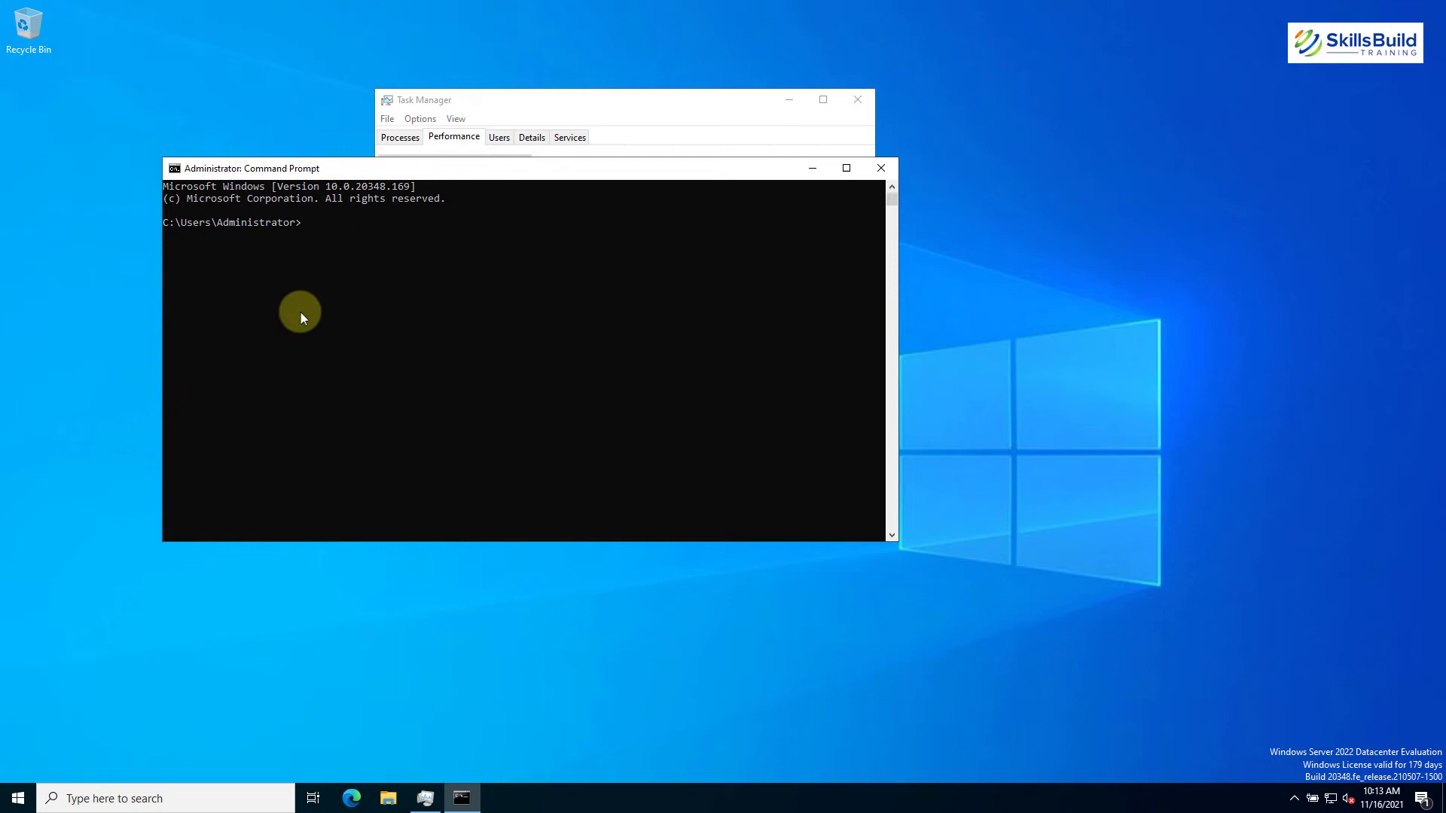
drag(488, 171, 580, 267)
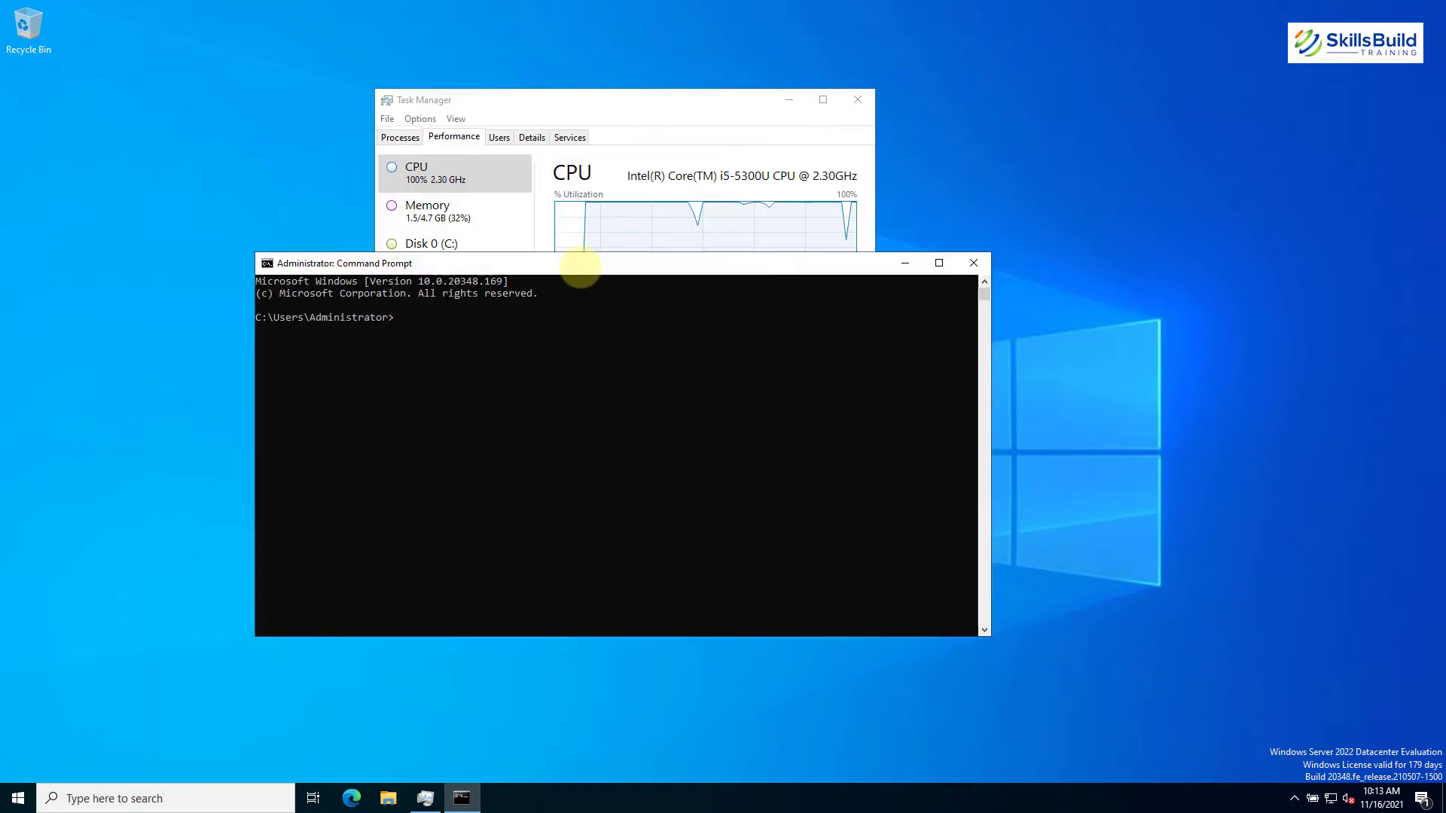
Step: Run diskperf -y, correcting the typo, to enable disk performance counters
text(diskper)
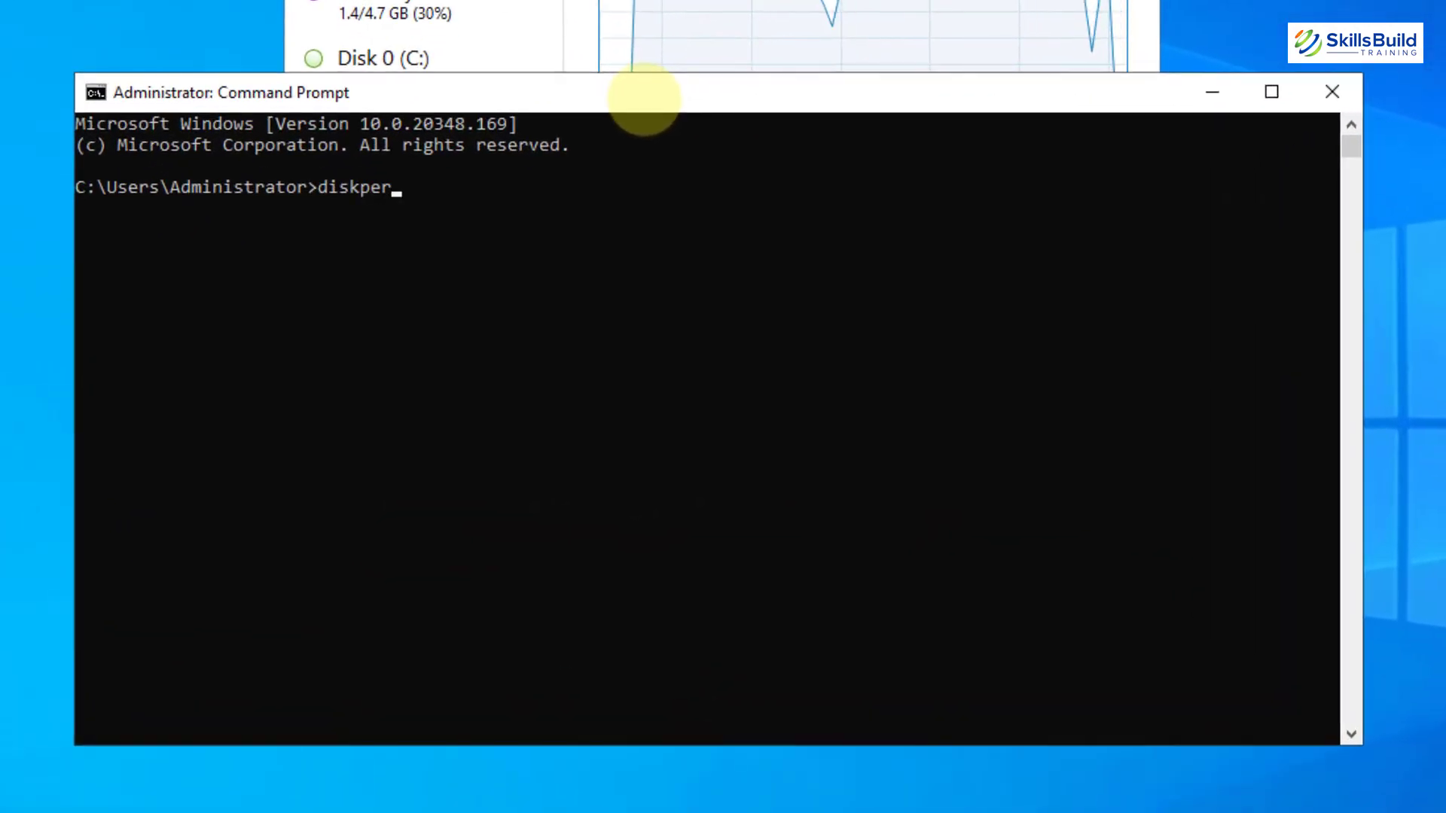
text( -)
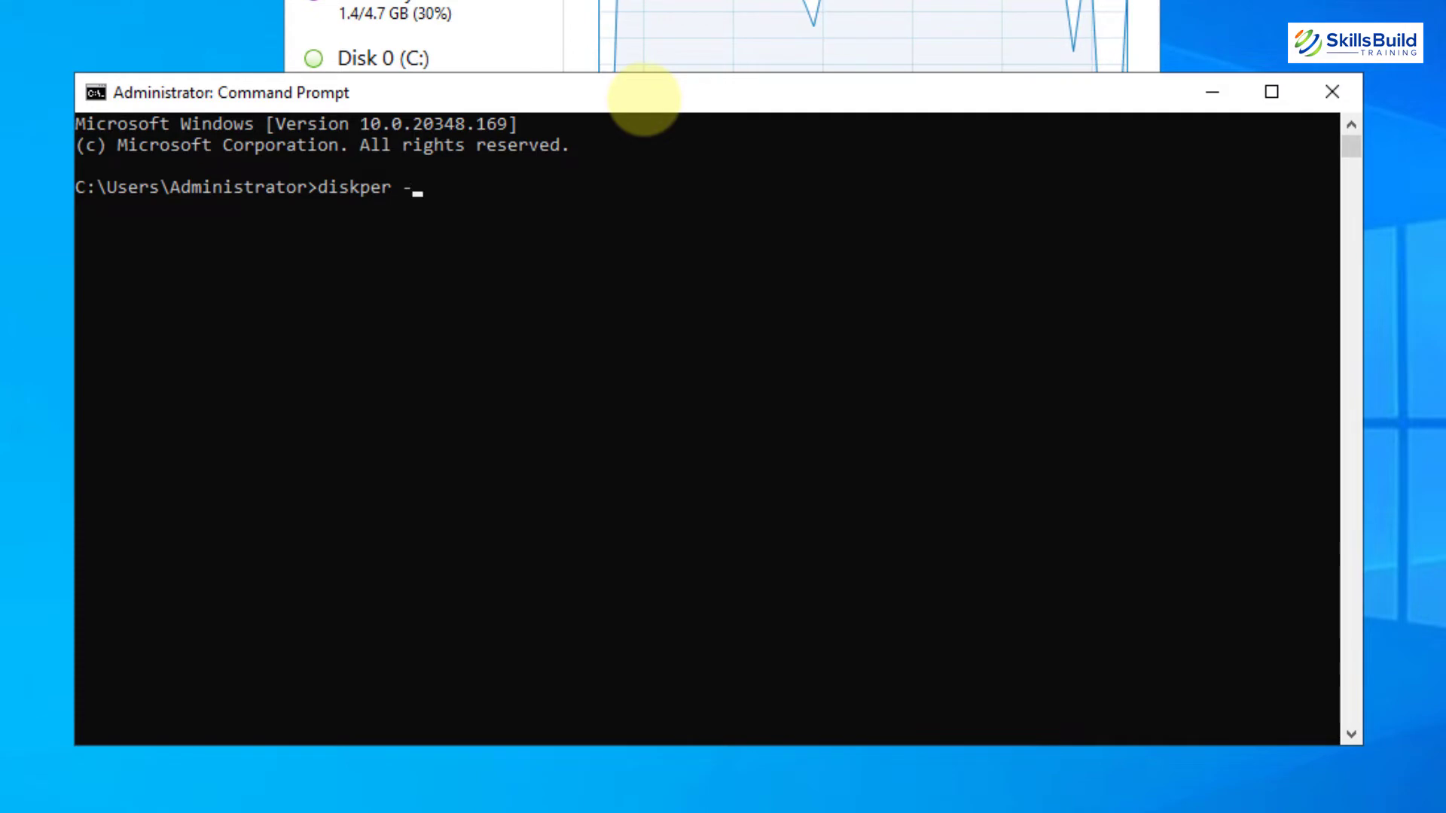
text(y)
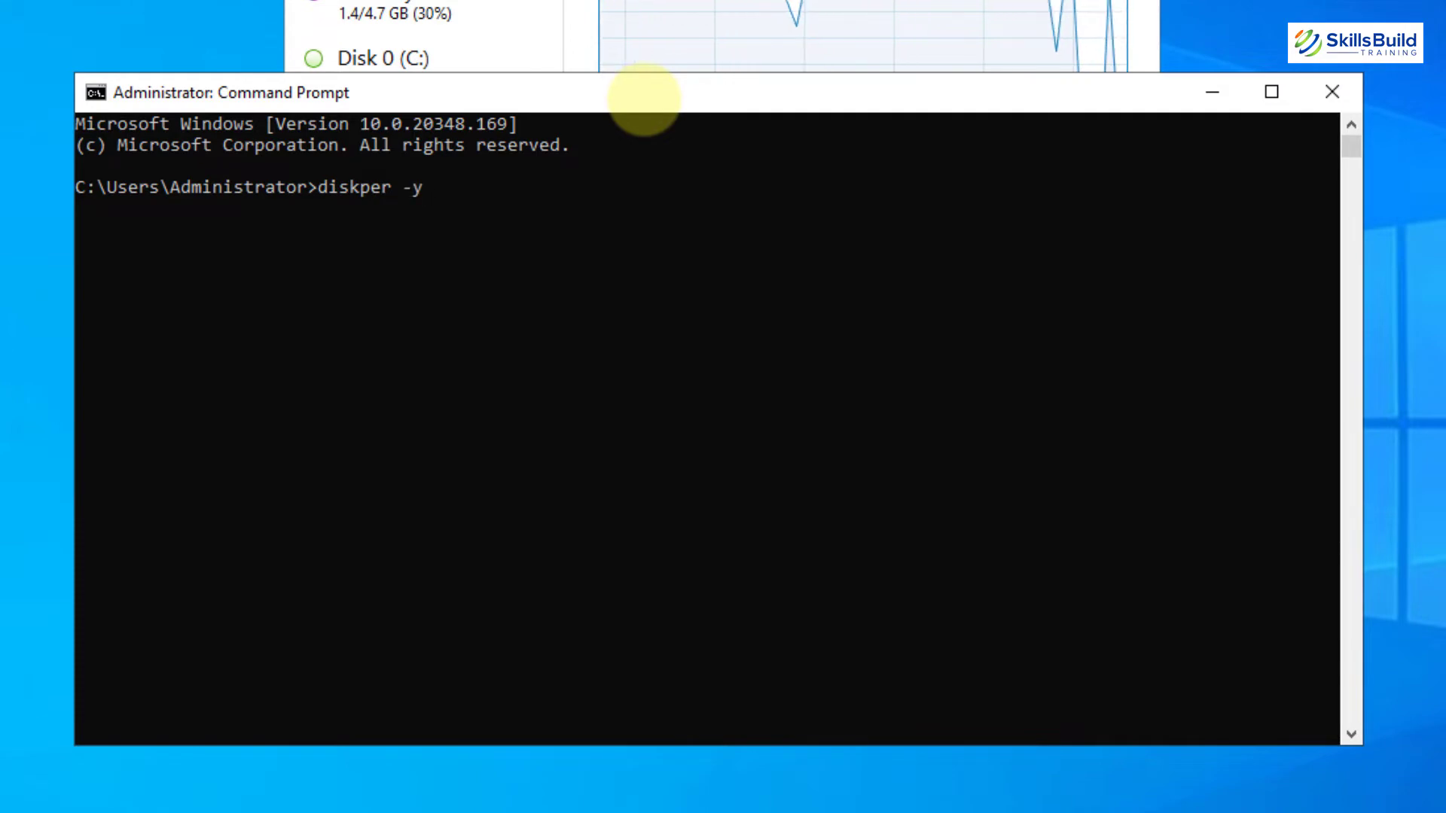
key(Left)
key(Left)
key(Left)
text(f)
key(Return)
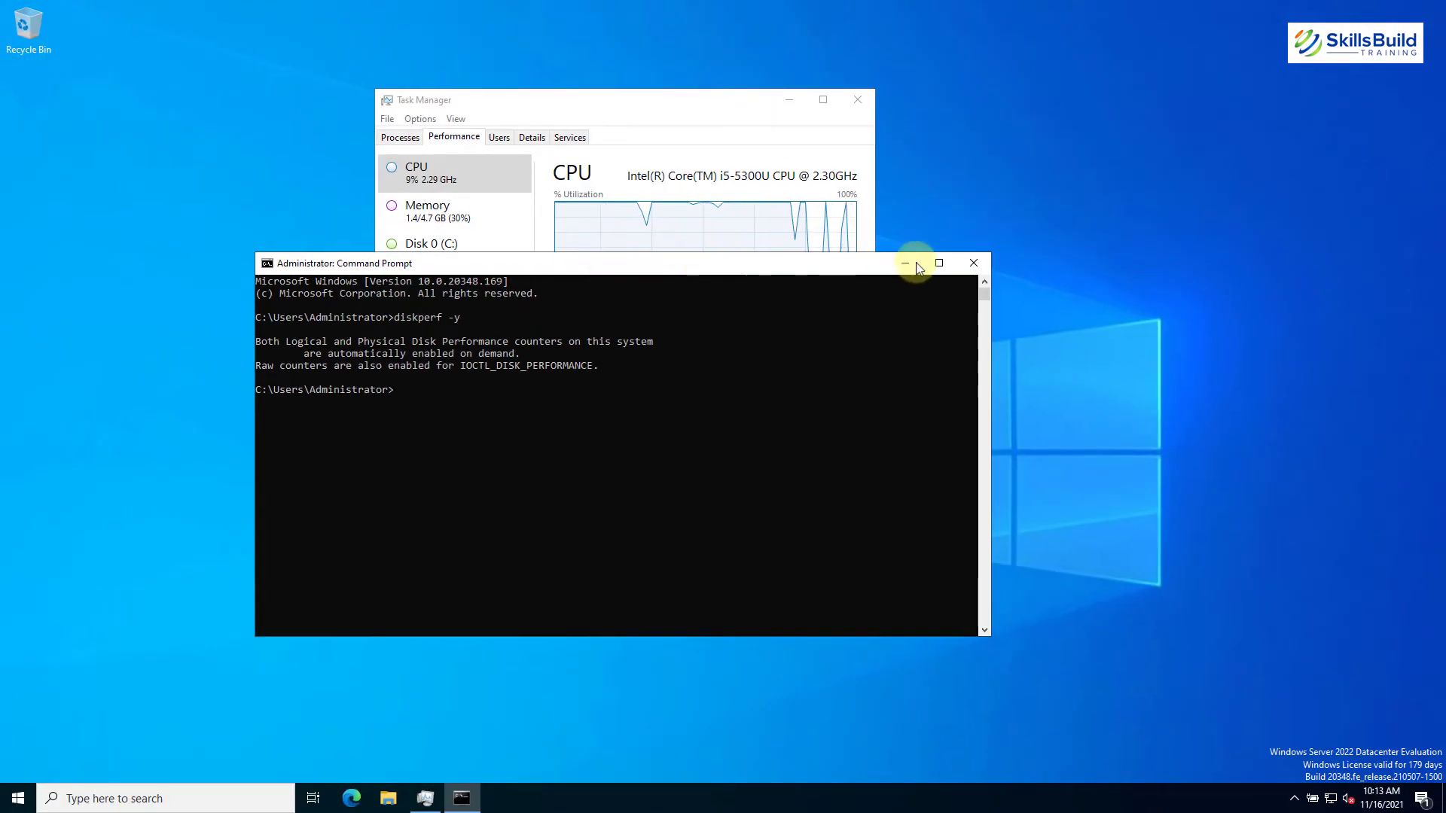
Step: Close Command Prompt, view the This PC drives, then close File Explorer
click(972, 265)
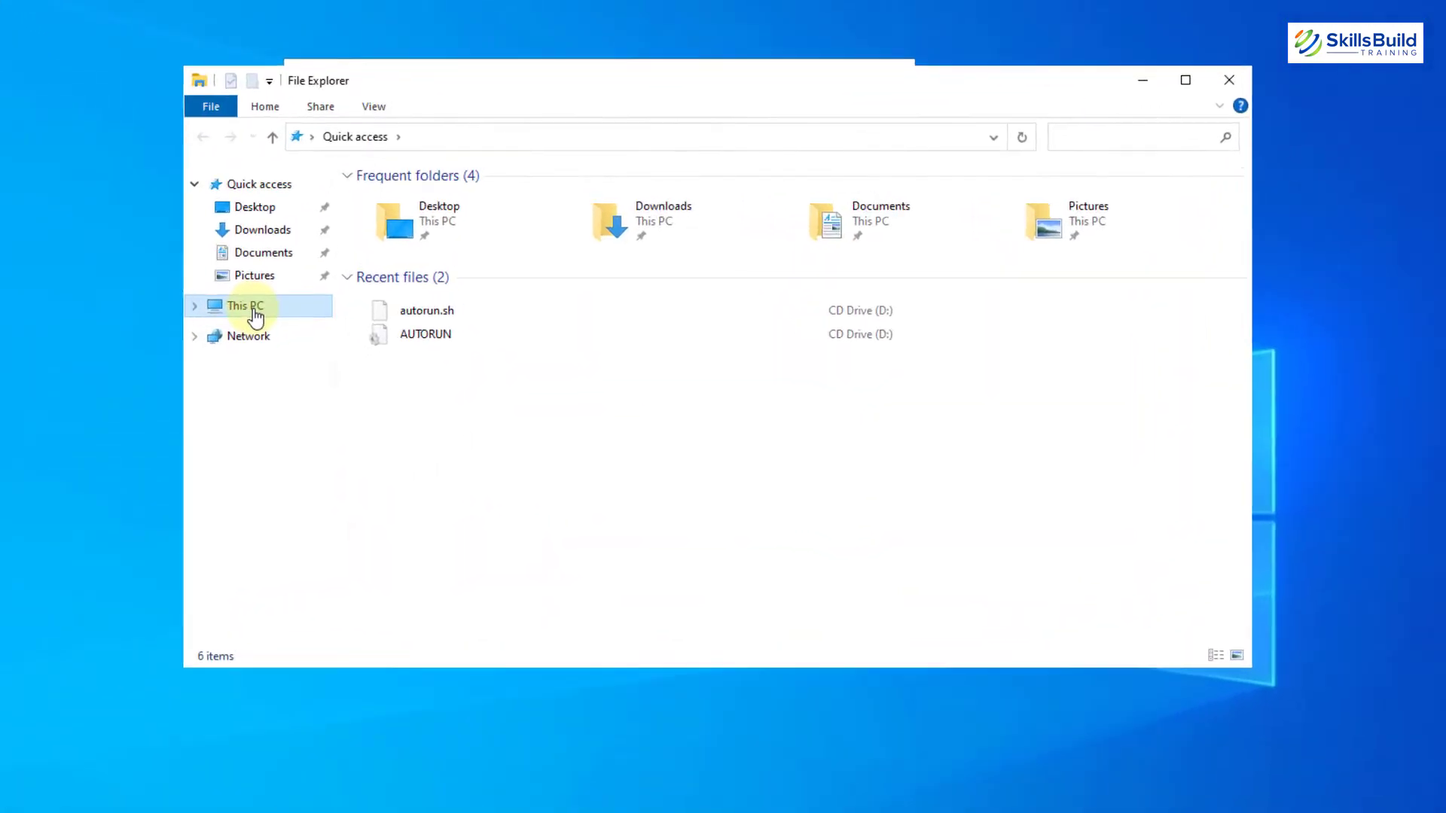
click(248, 305)
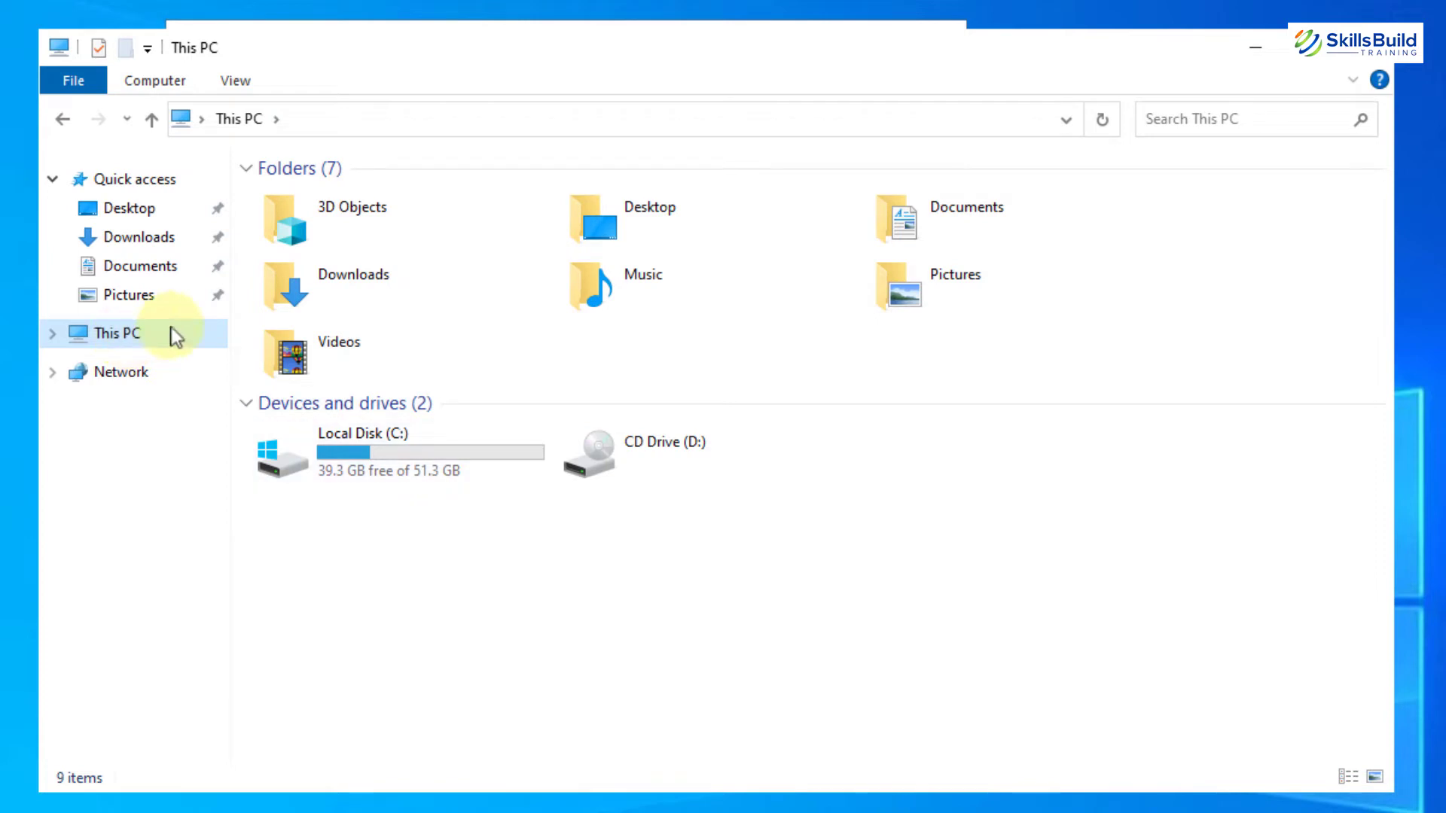
click(1367, 52)
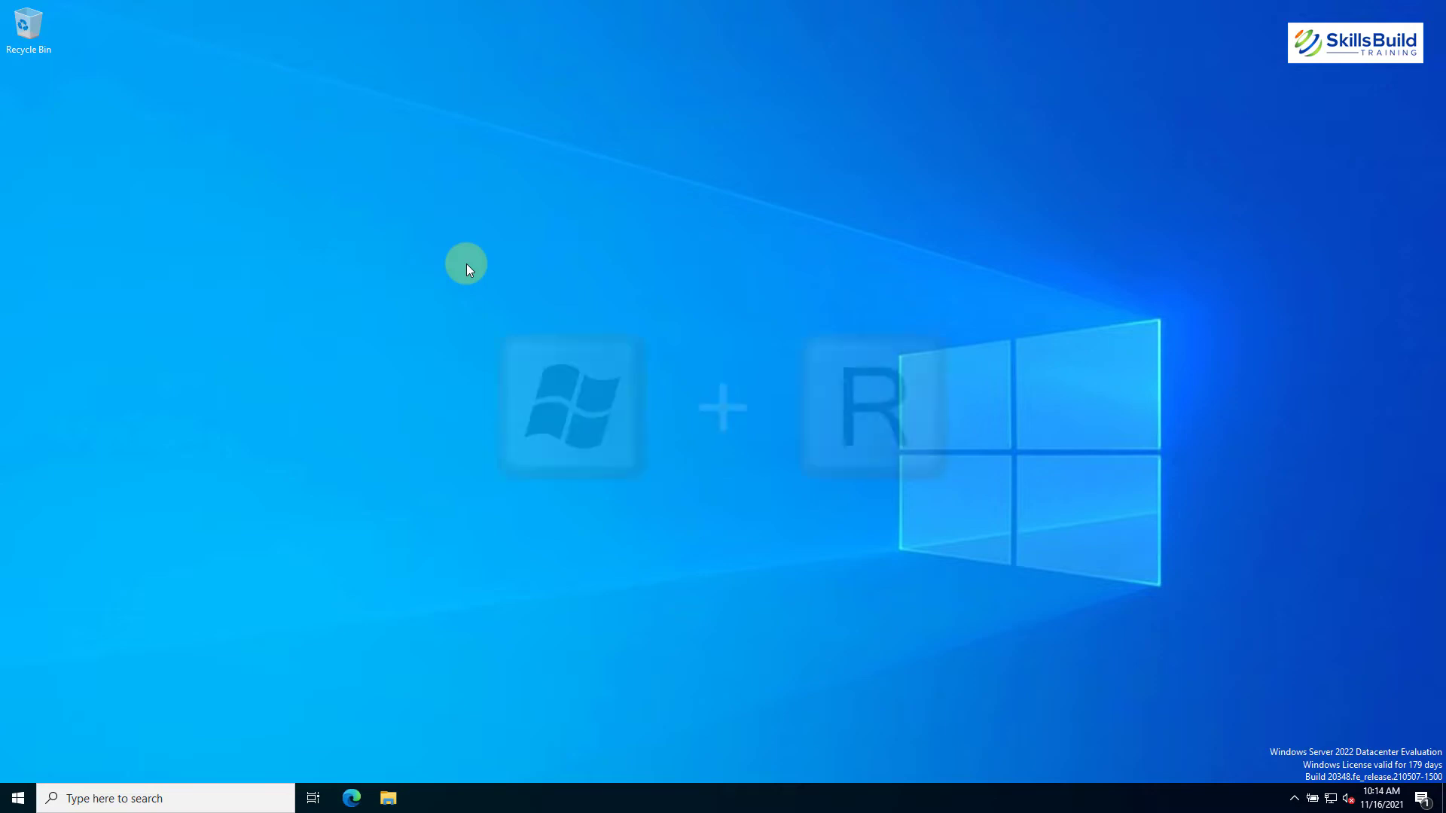
Step: Launch Registry Editor by running regedit from the Run box
key(super+r)
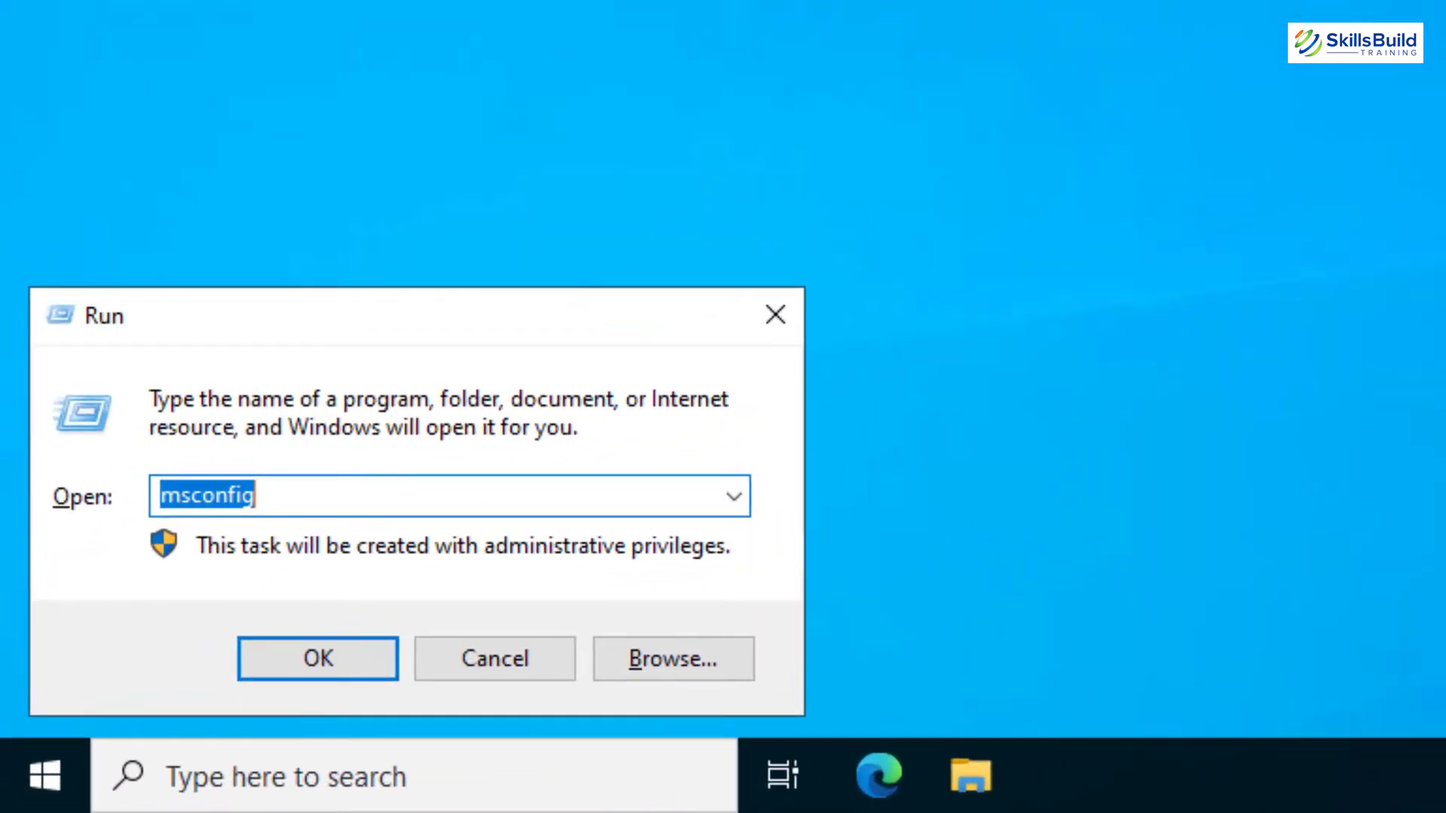
text(reg)
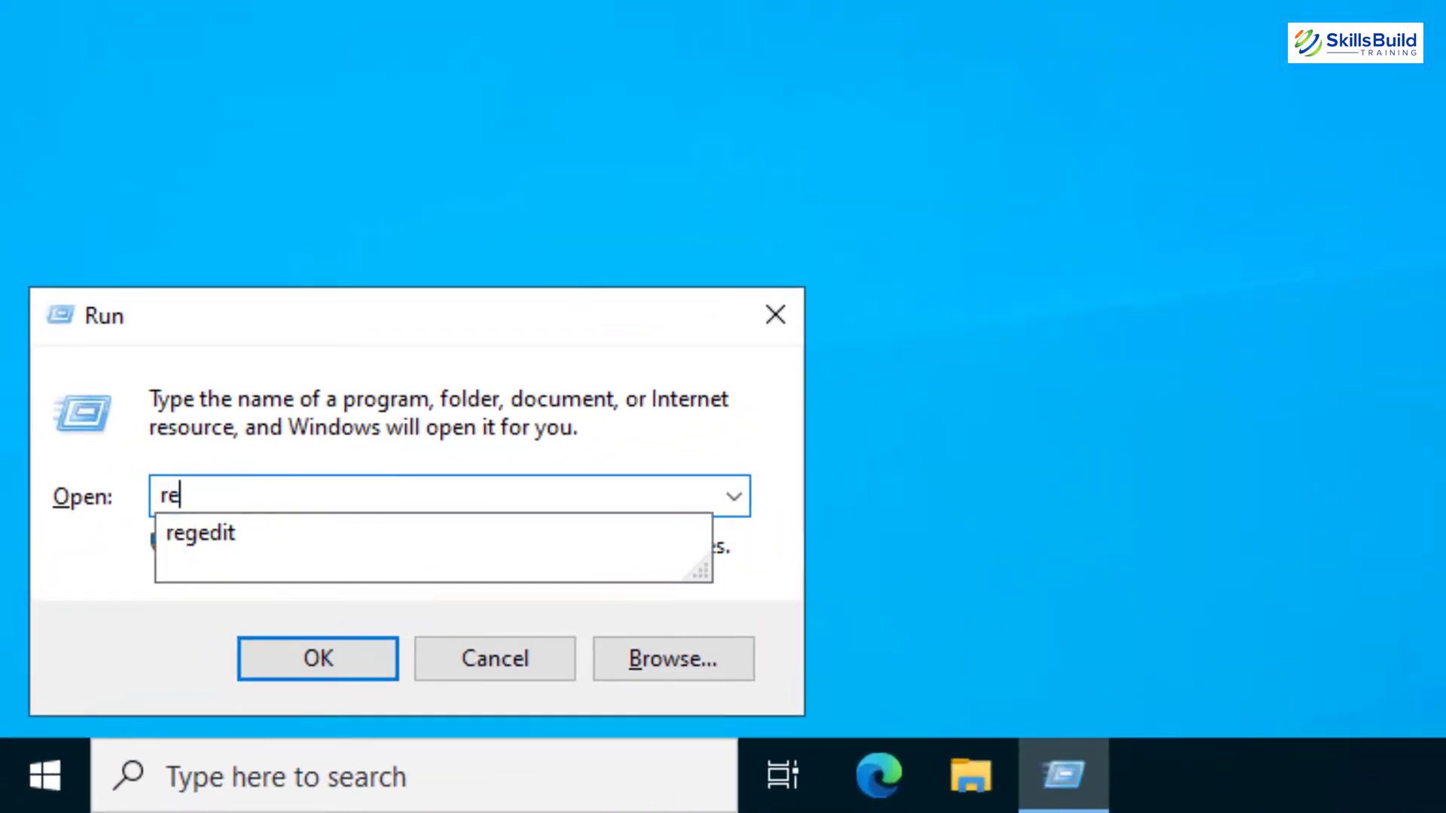
text(edit)
key(Return)
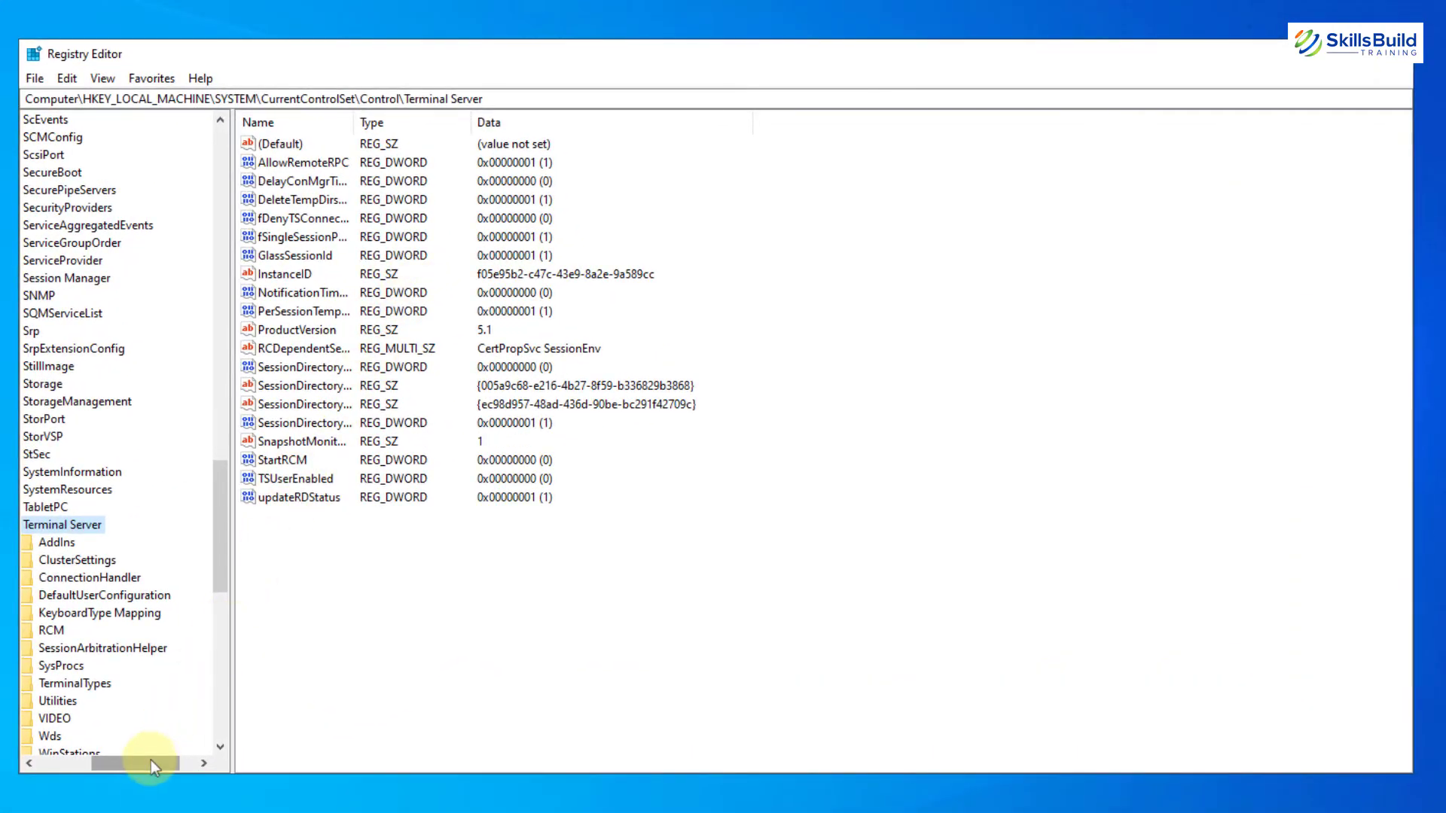
drag(115, 761, 75, 756)
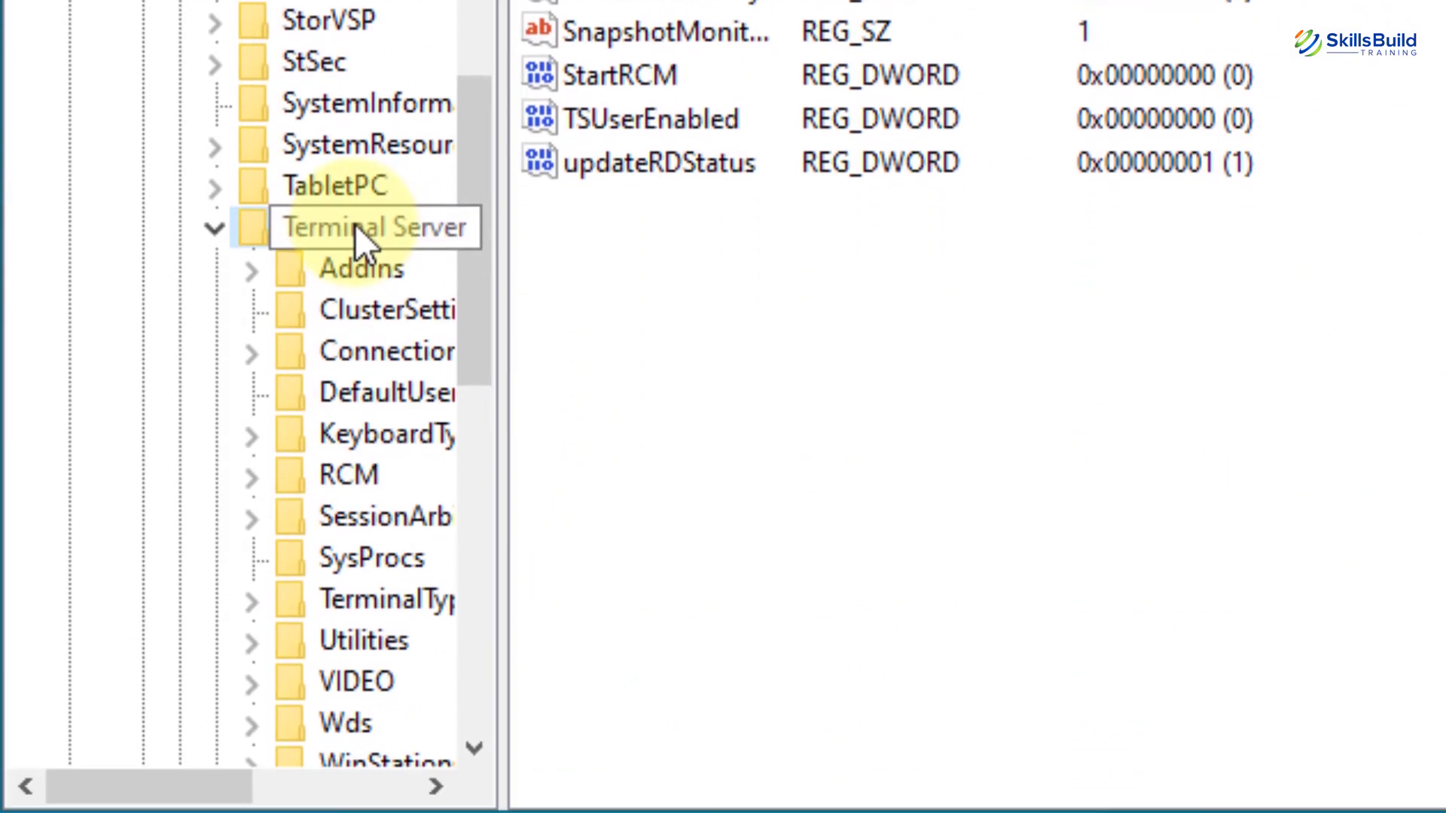
Step: Select the fDenyTSConnections value under the Terminal Server key
double_click(355, 226)
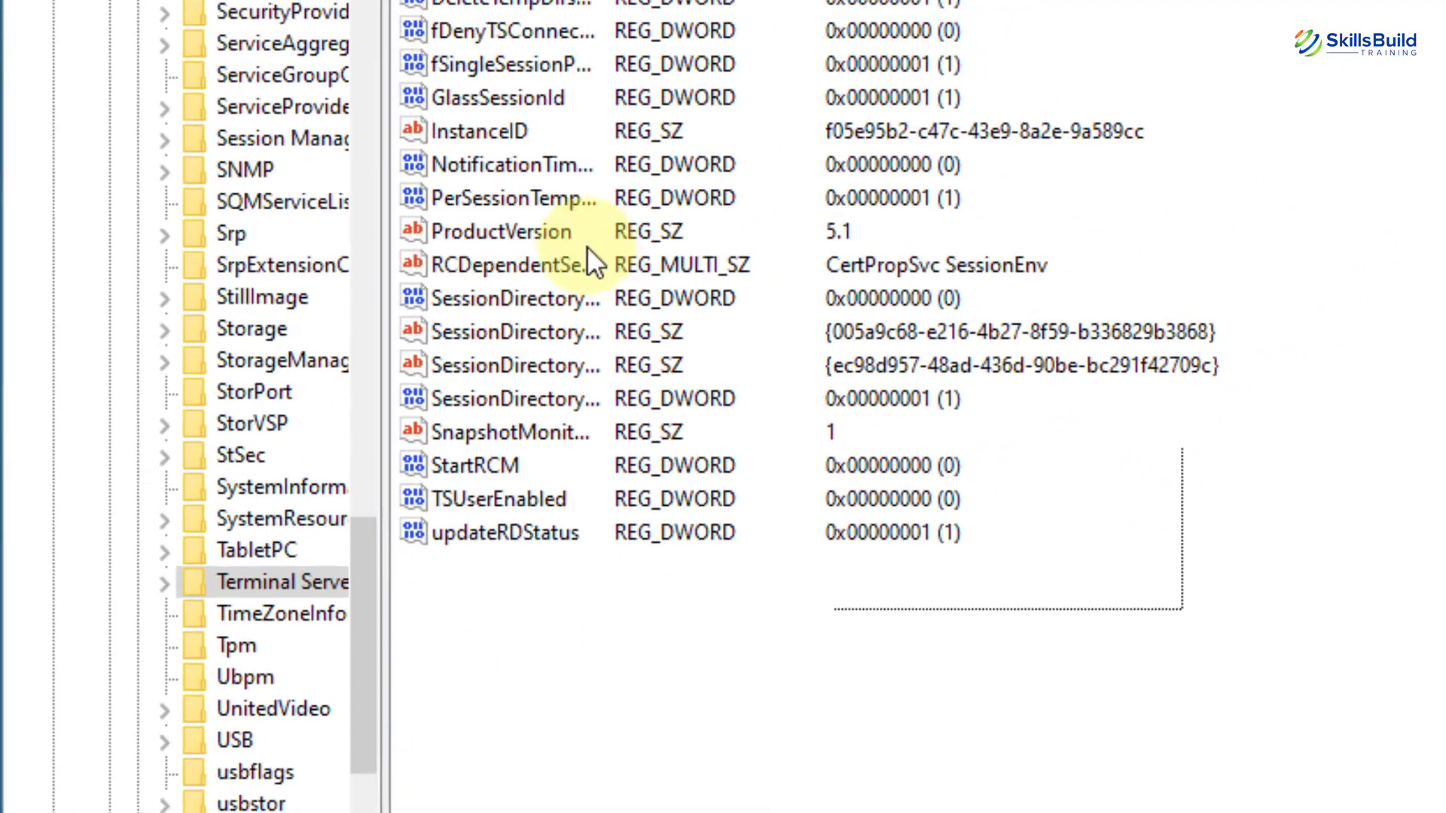
drag(1013, 772, 405, 112)
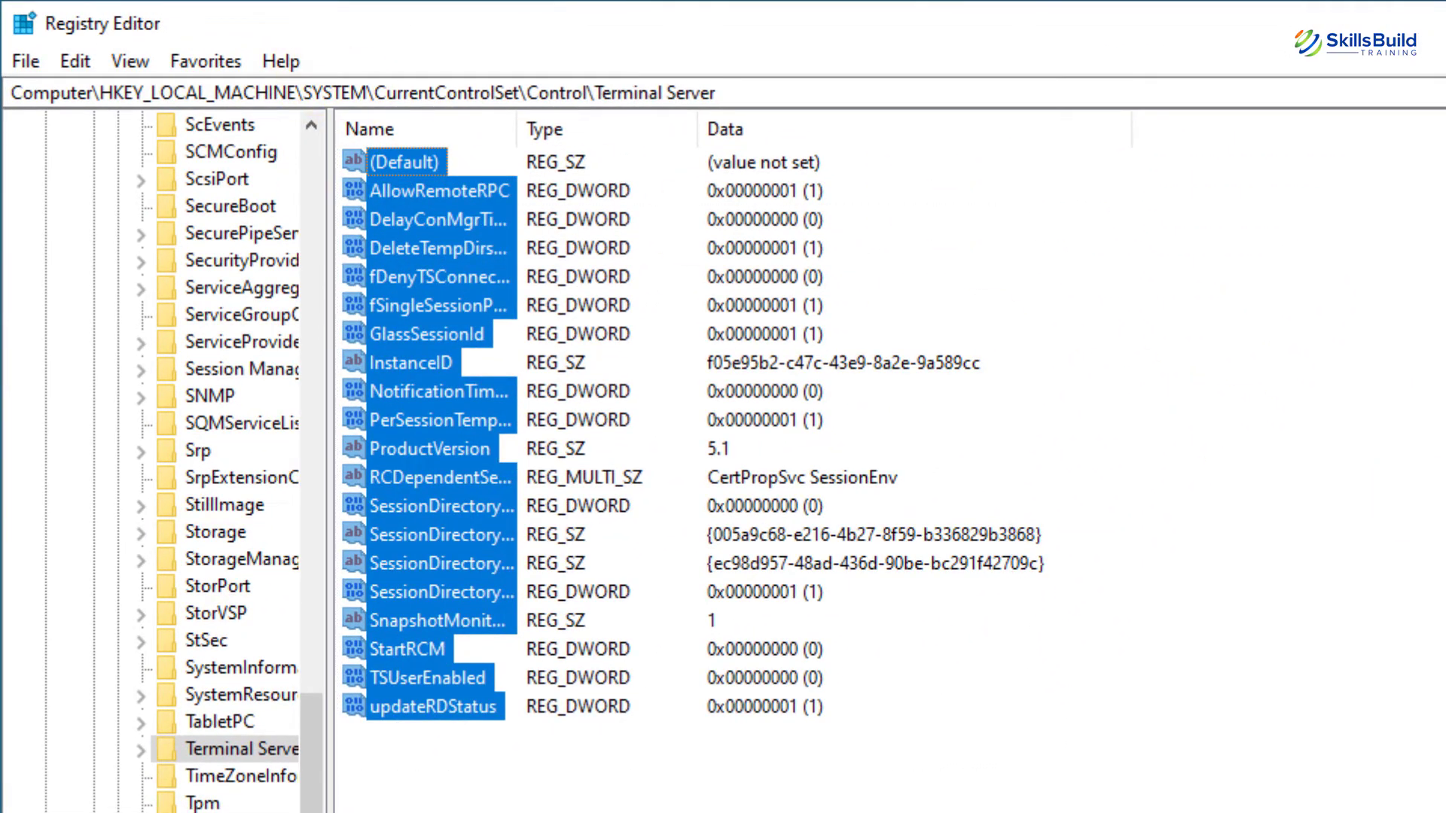
click(631, 332)
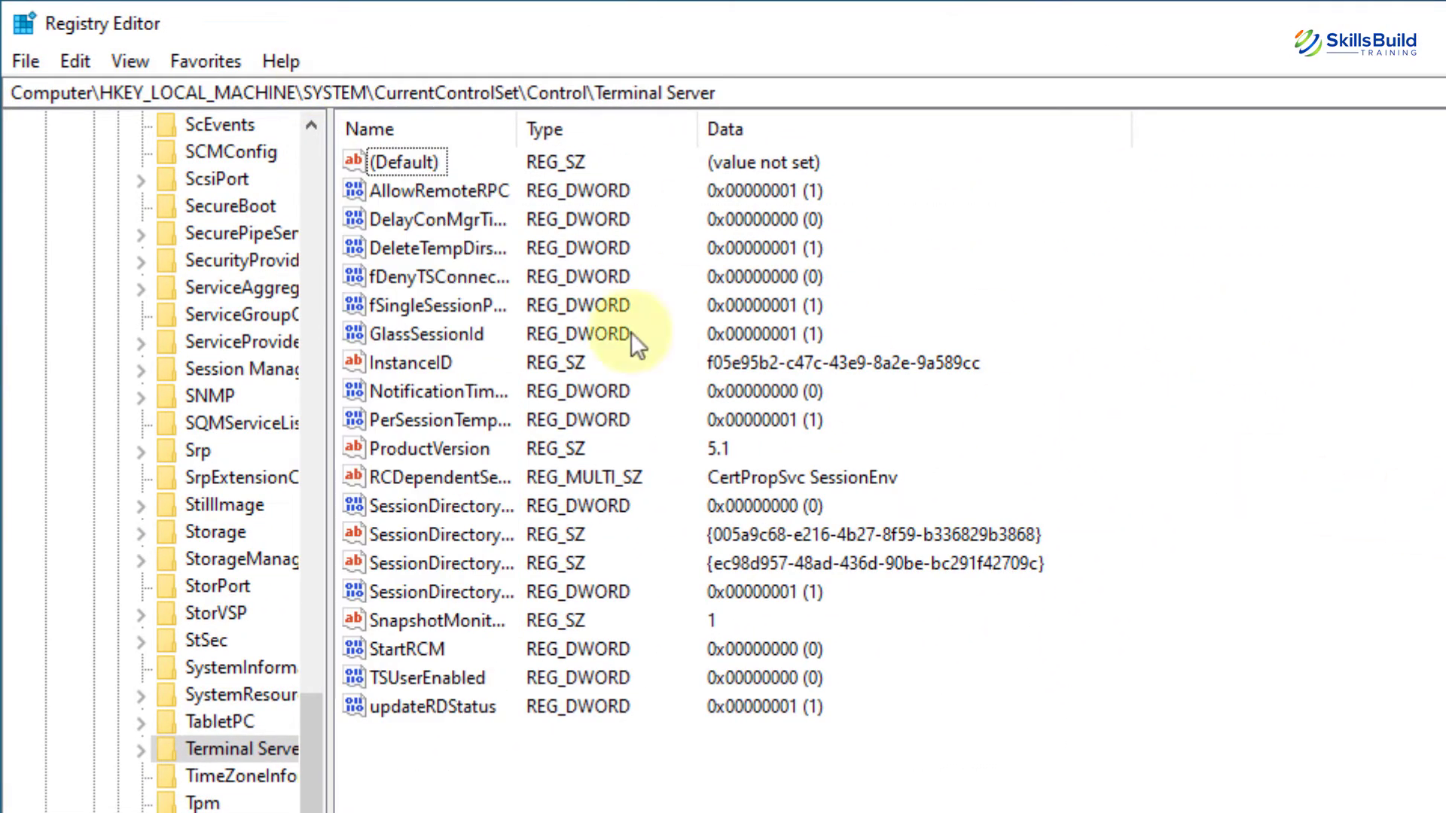
click(381, 274)
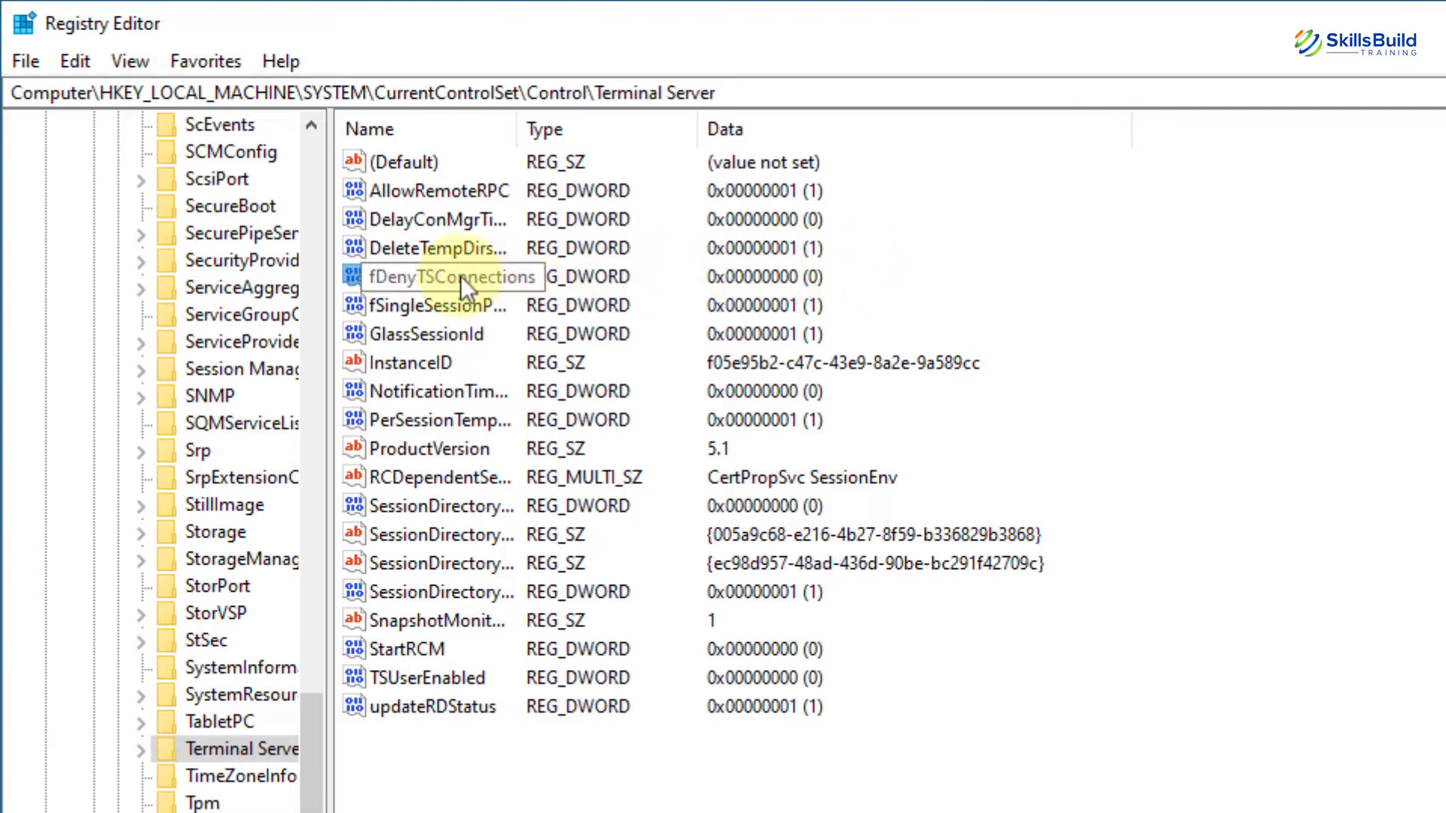
Step: Confirm fDenyTSConnections keeps value data 0, allowing Remote Desktop connections
double_click(399, 277)
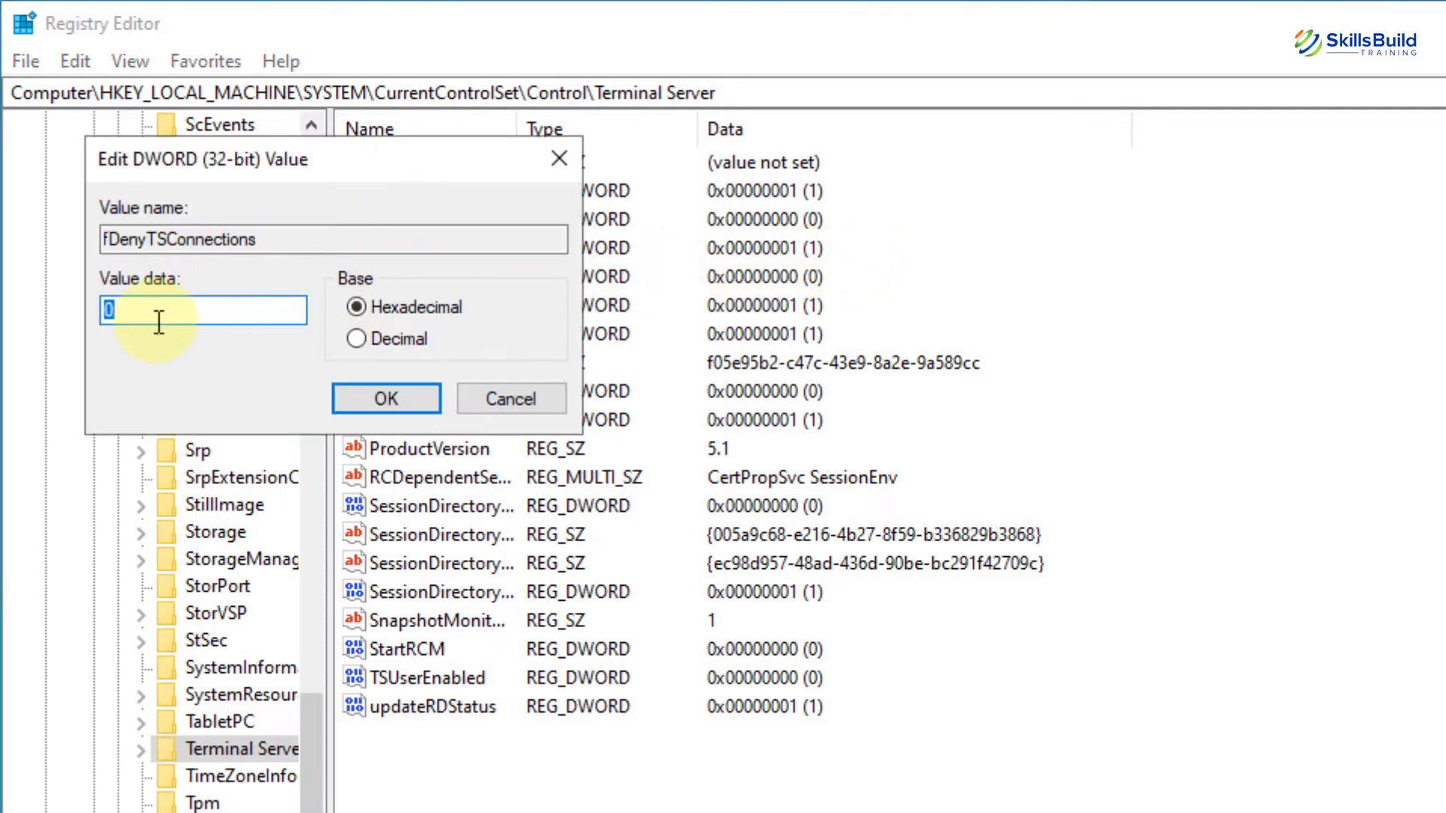
click(418, 393)
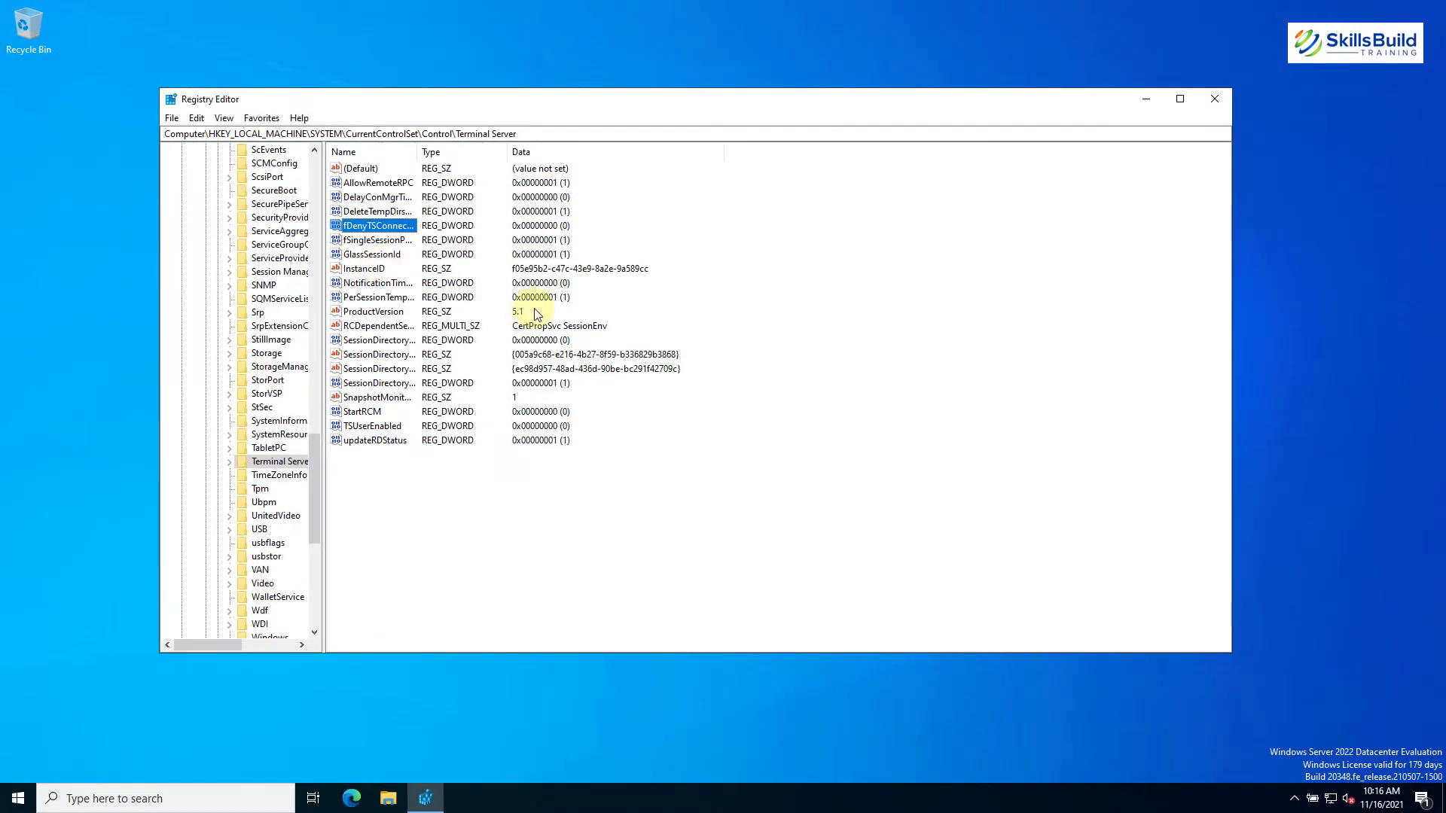
Step: Close Registry Editor, then bring up This PC Properties and scroll to Related settings
click(1214, 97)
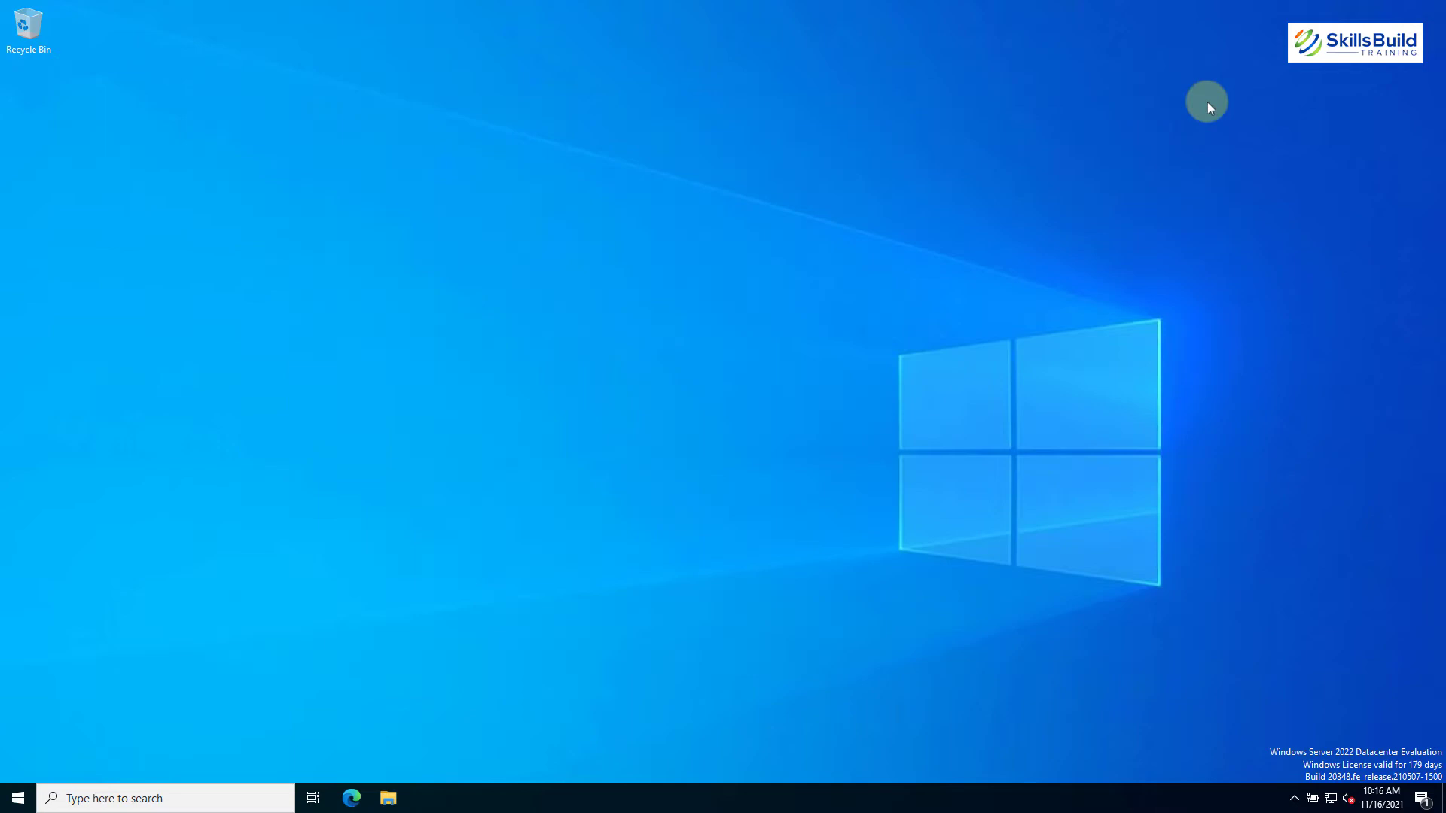
click(388, 798)
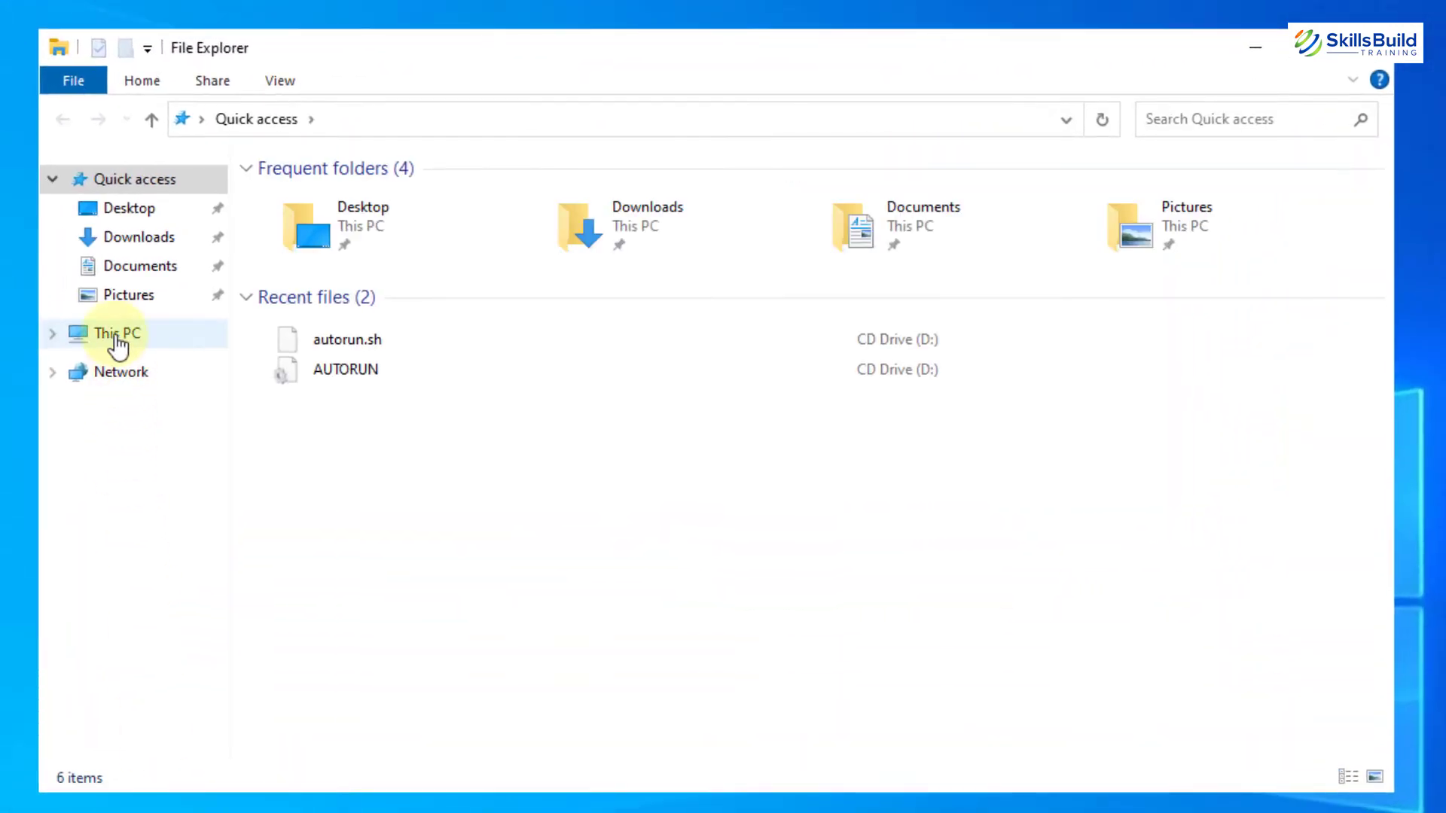
right_click(117, 343)
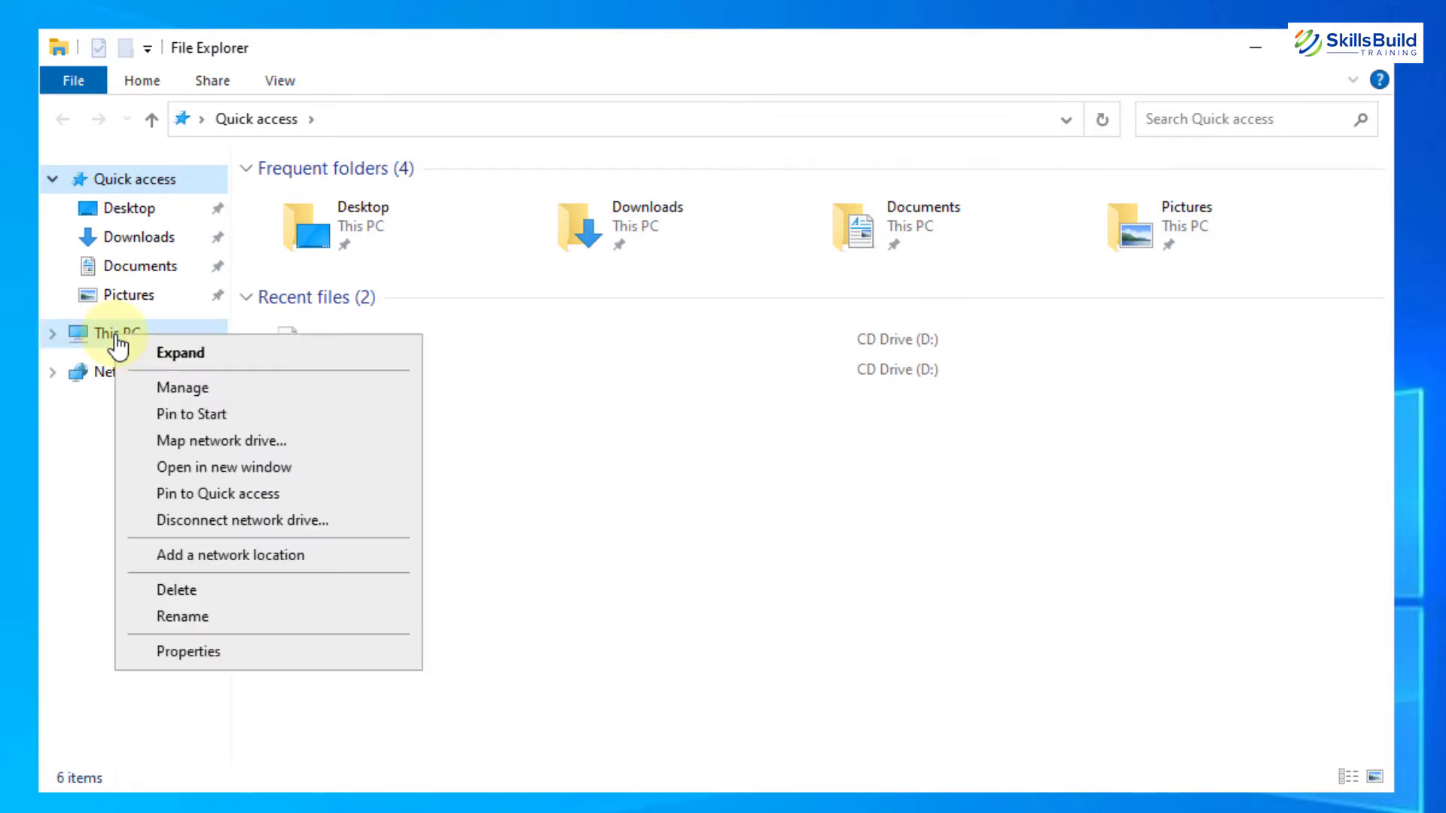
click(168, 656)
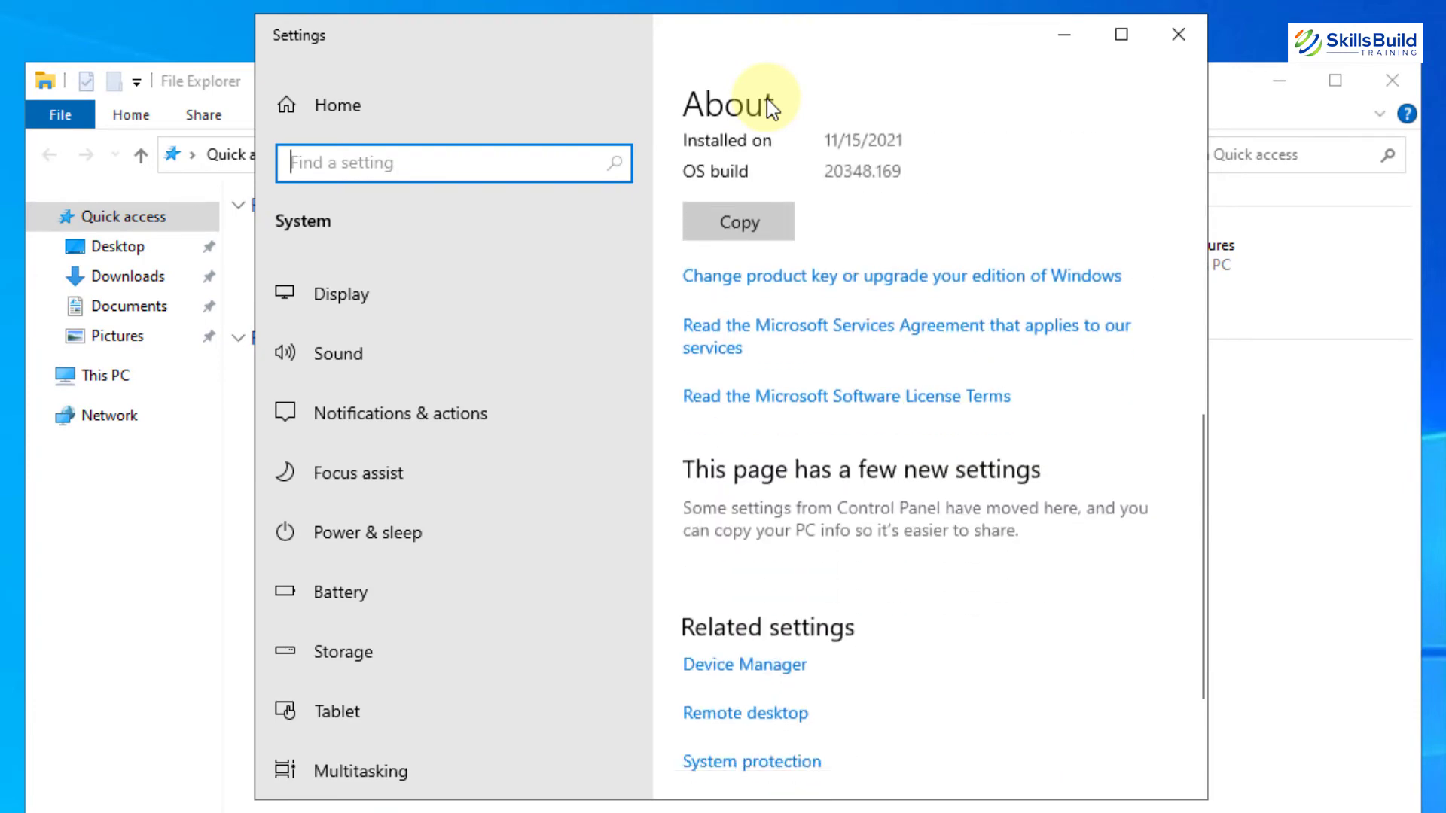
scroll(770, 105, down, 3)
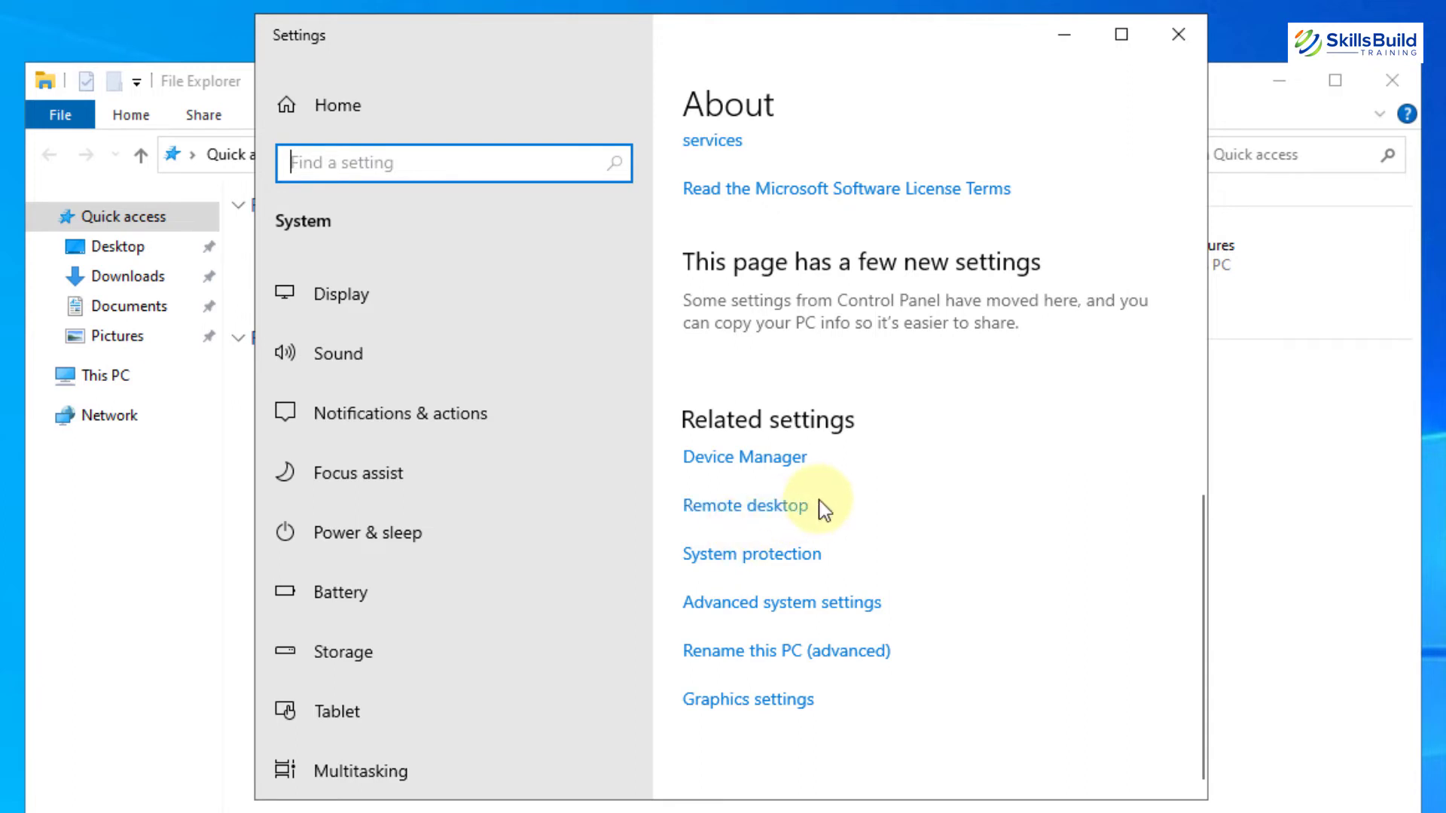
Step: Turn Enable Remote Desktop off and back On, confirming each change
click(741, 517)
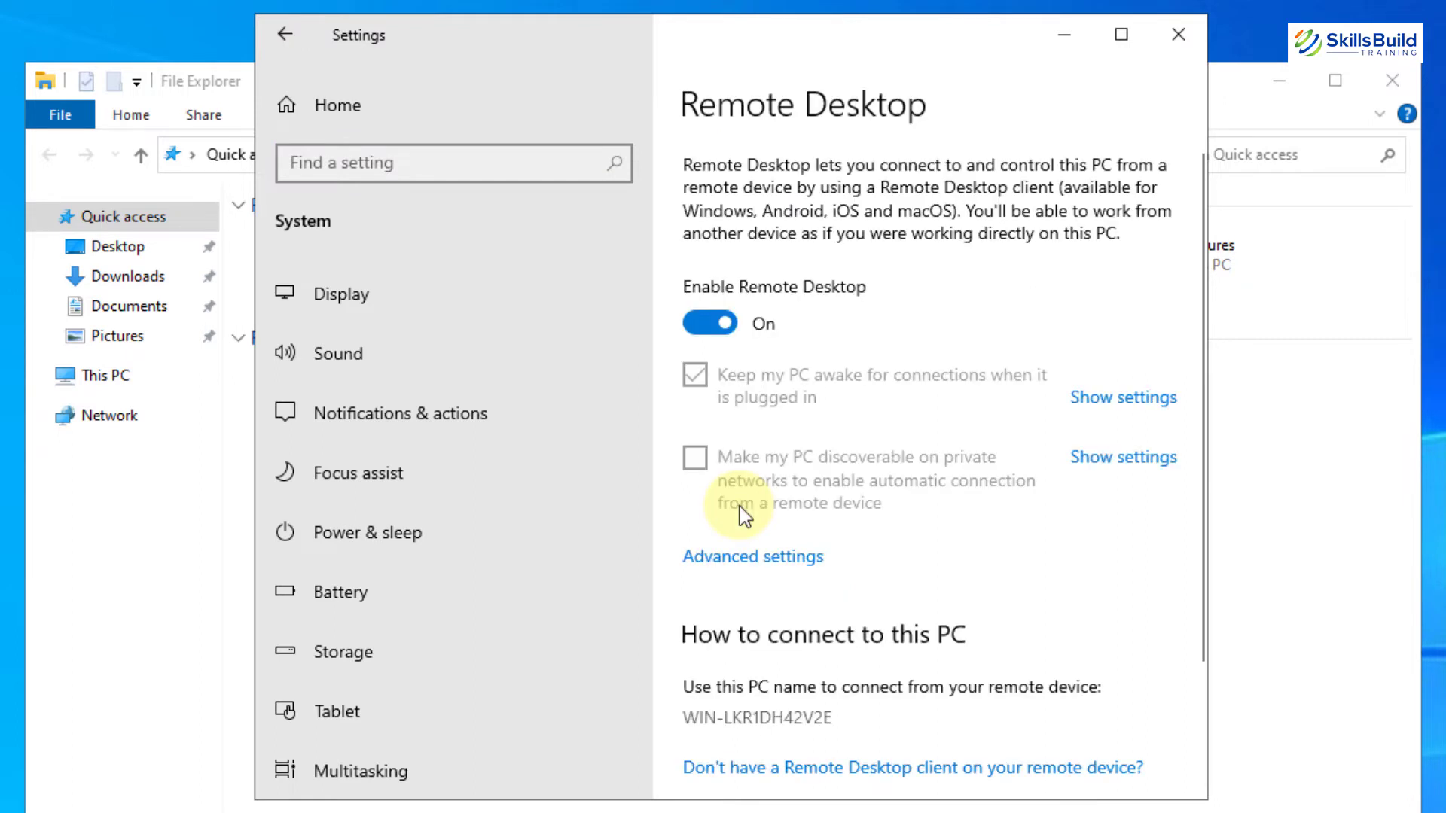
click(729, 324)
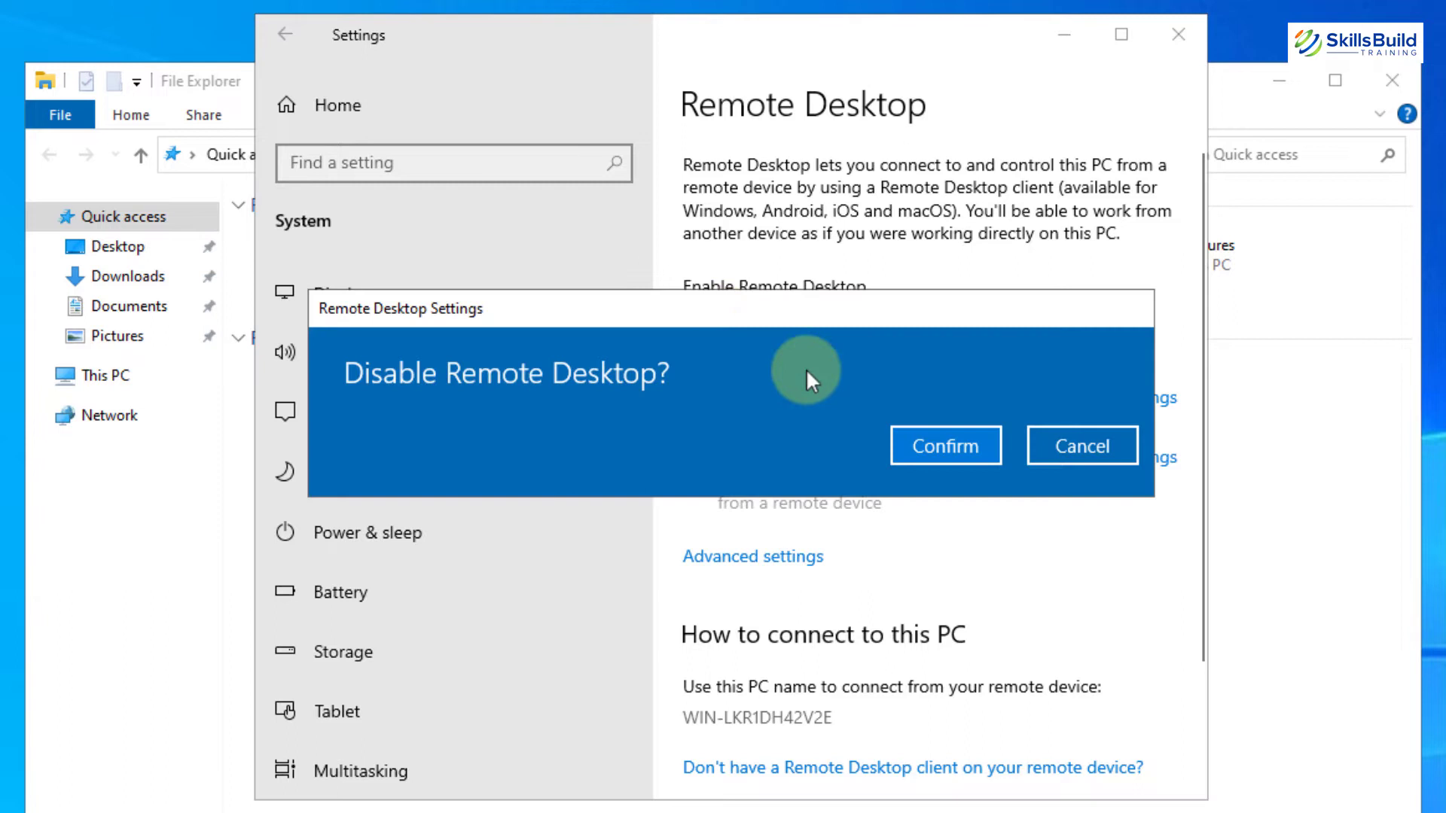
click(949, 450)
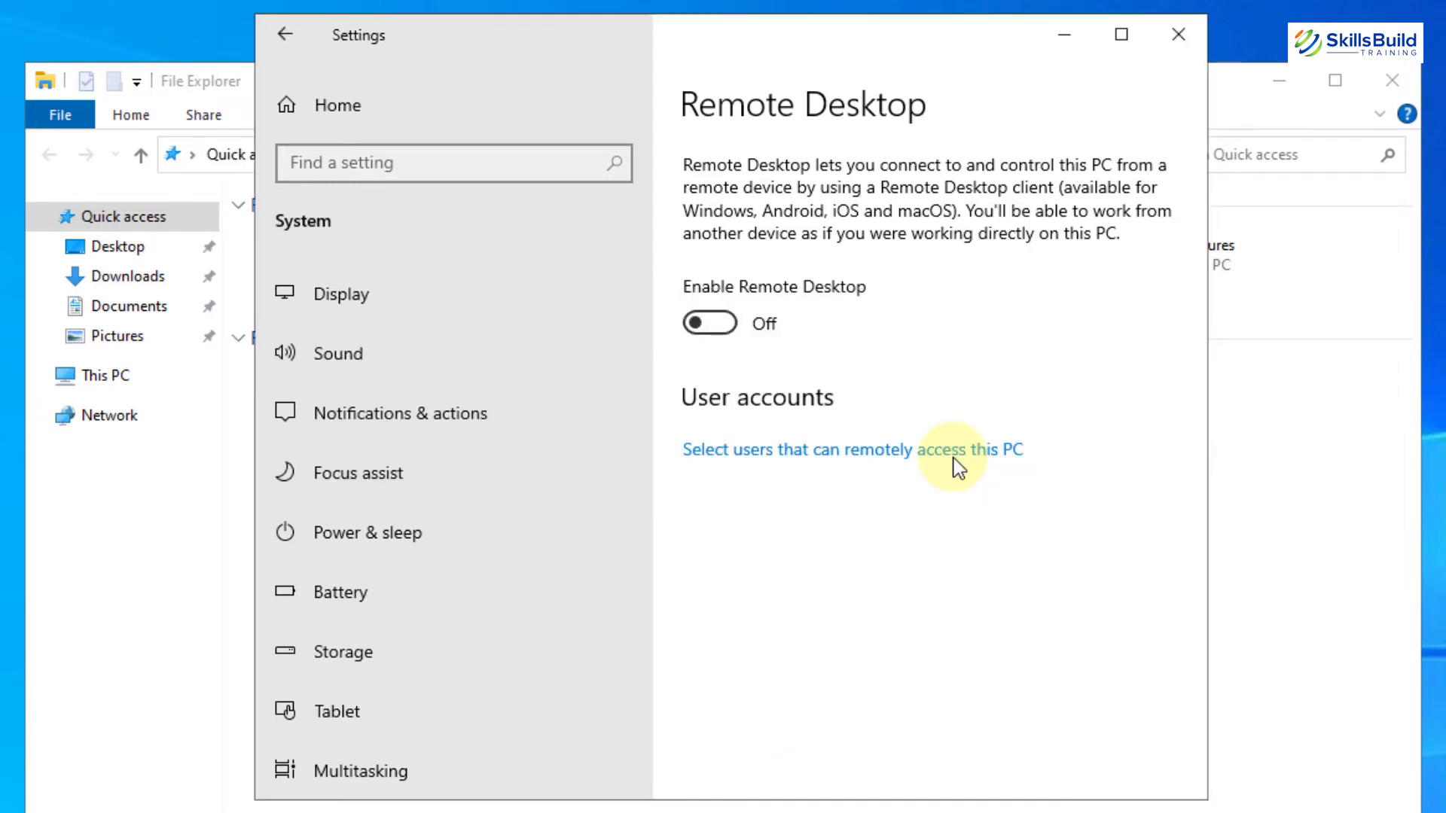
click(714, 324)
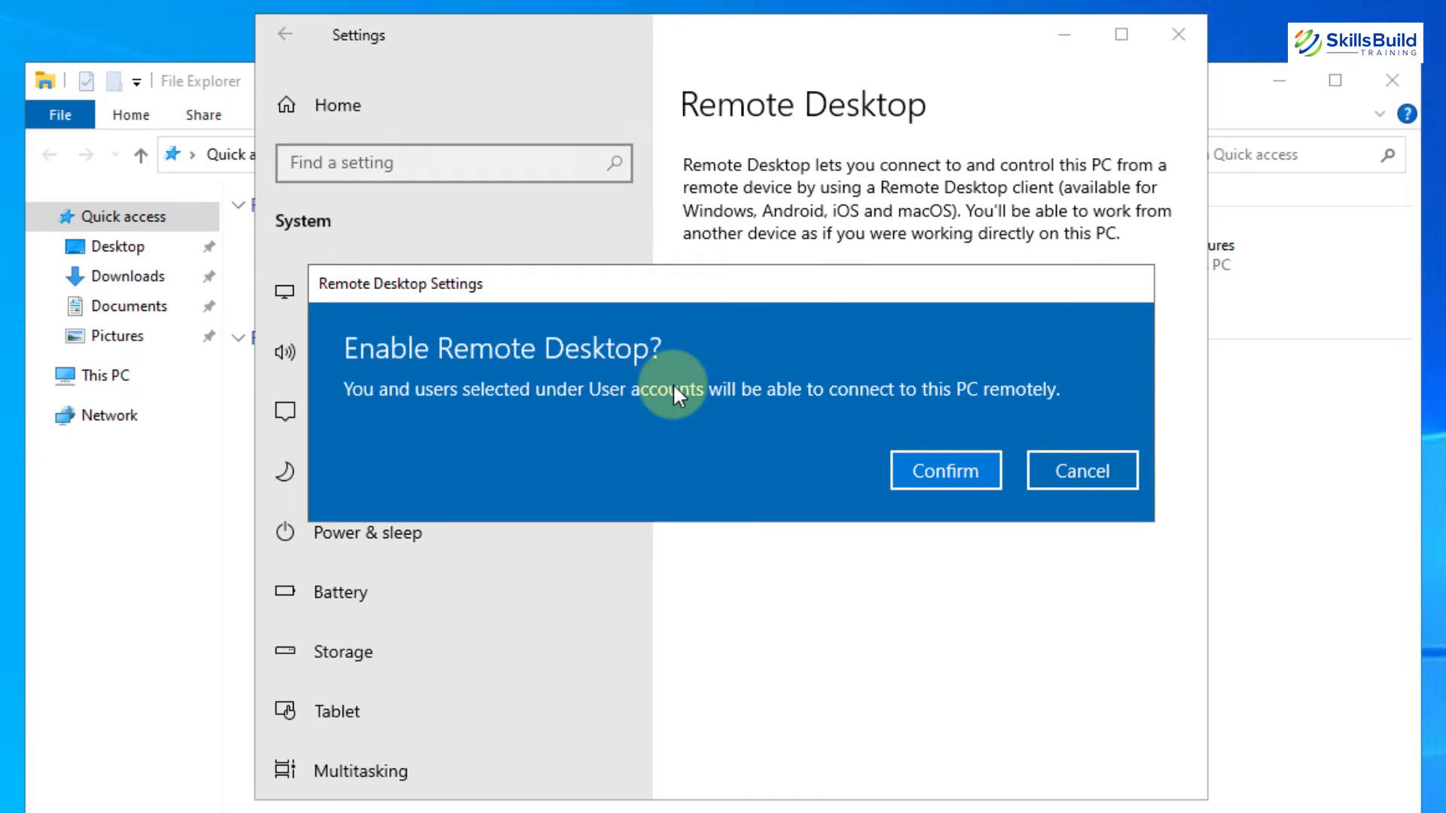
click(902, 460)
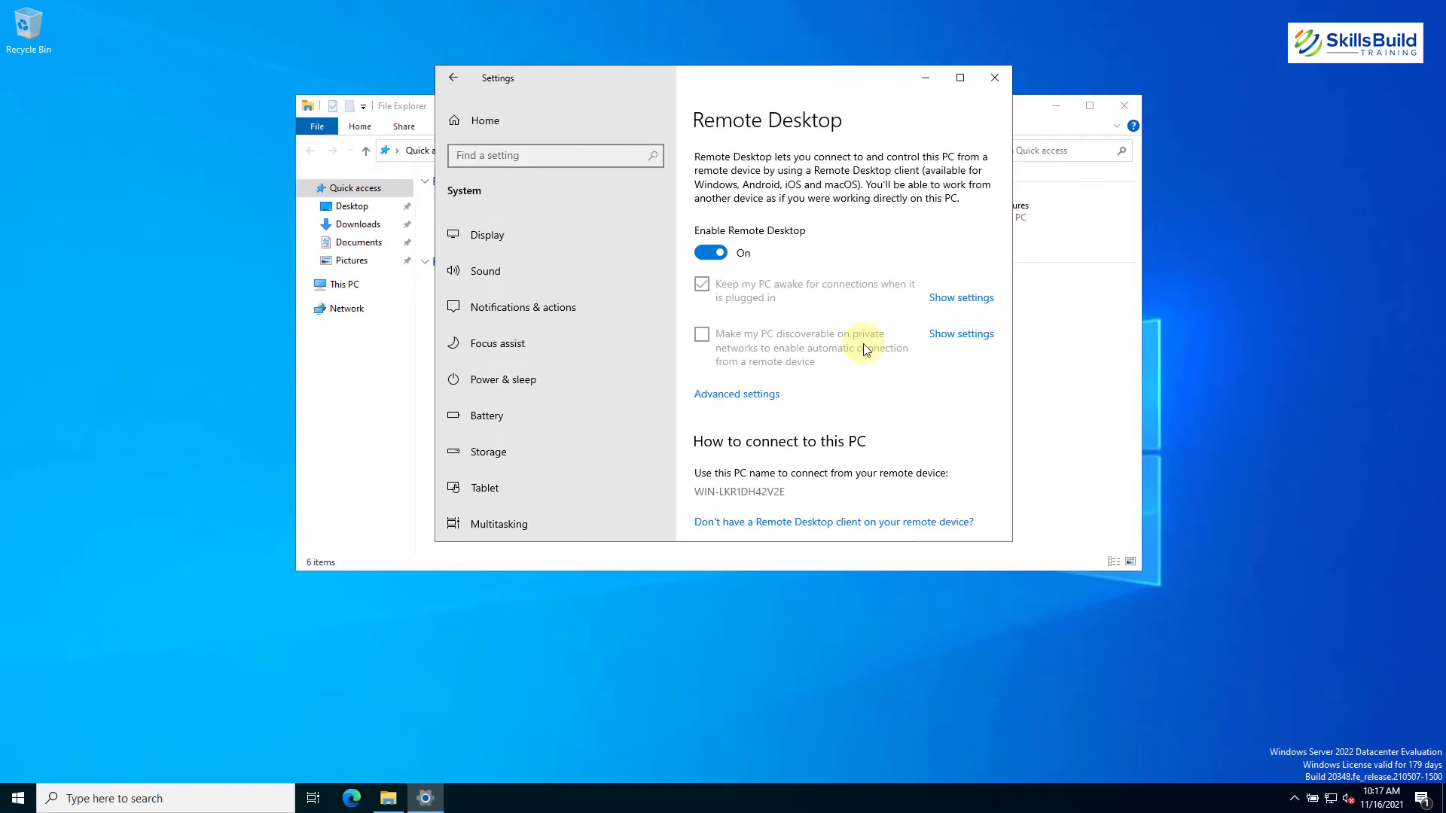
Step: Close the Settings window to return to the empty desktop
click(994, 83)
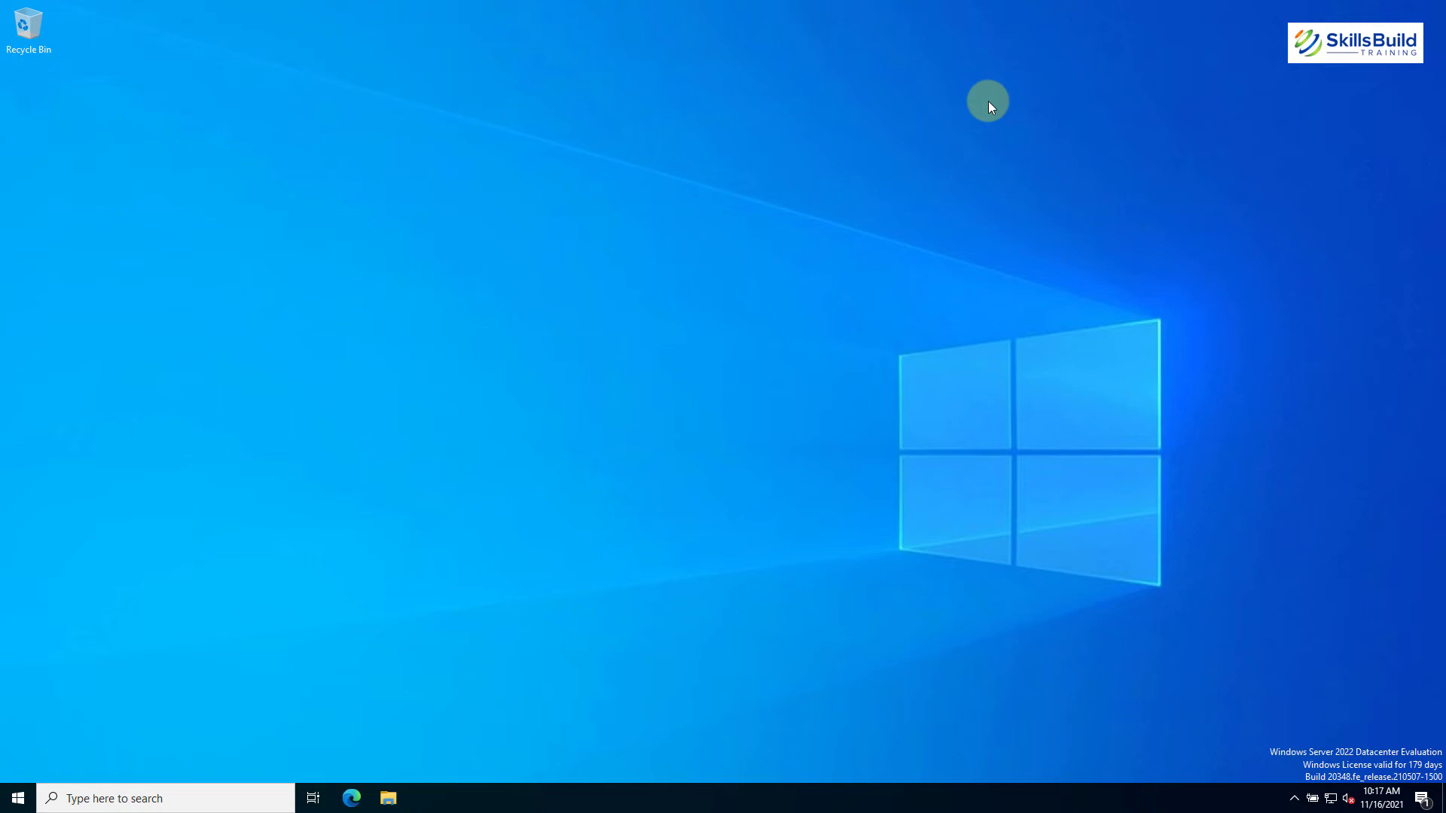
Step: Run Windows PowerShell as administrator after searching for powershell
click(193, 800)
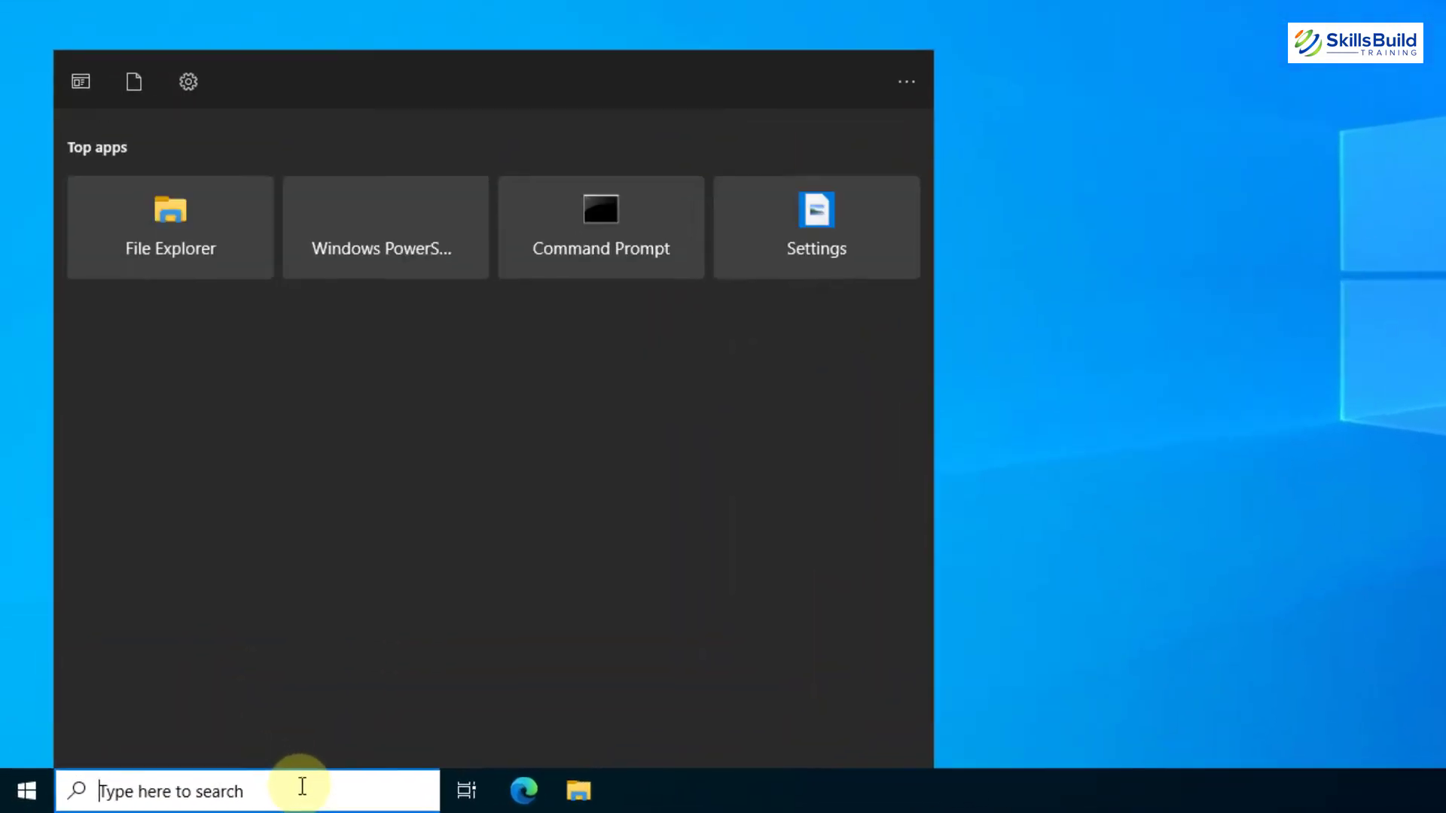
text(power)
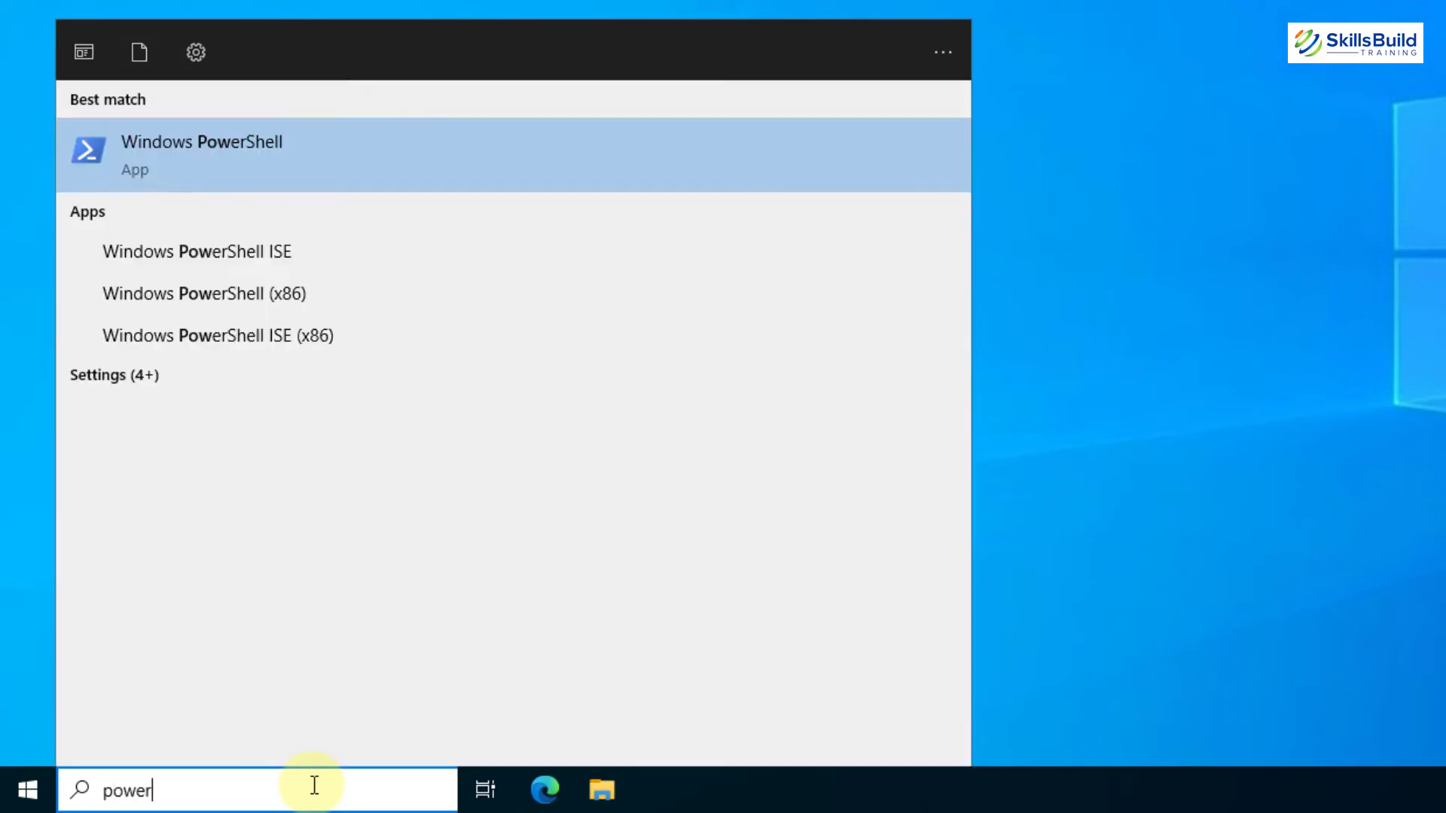
text(shell)
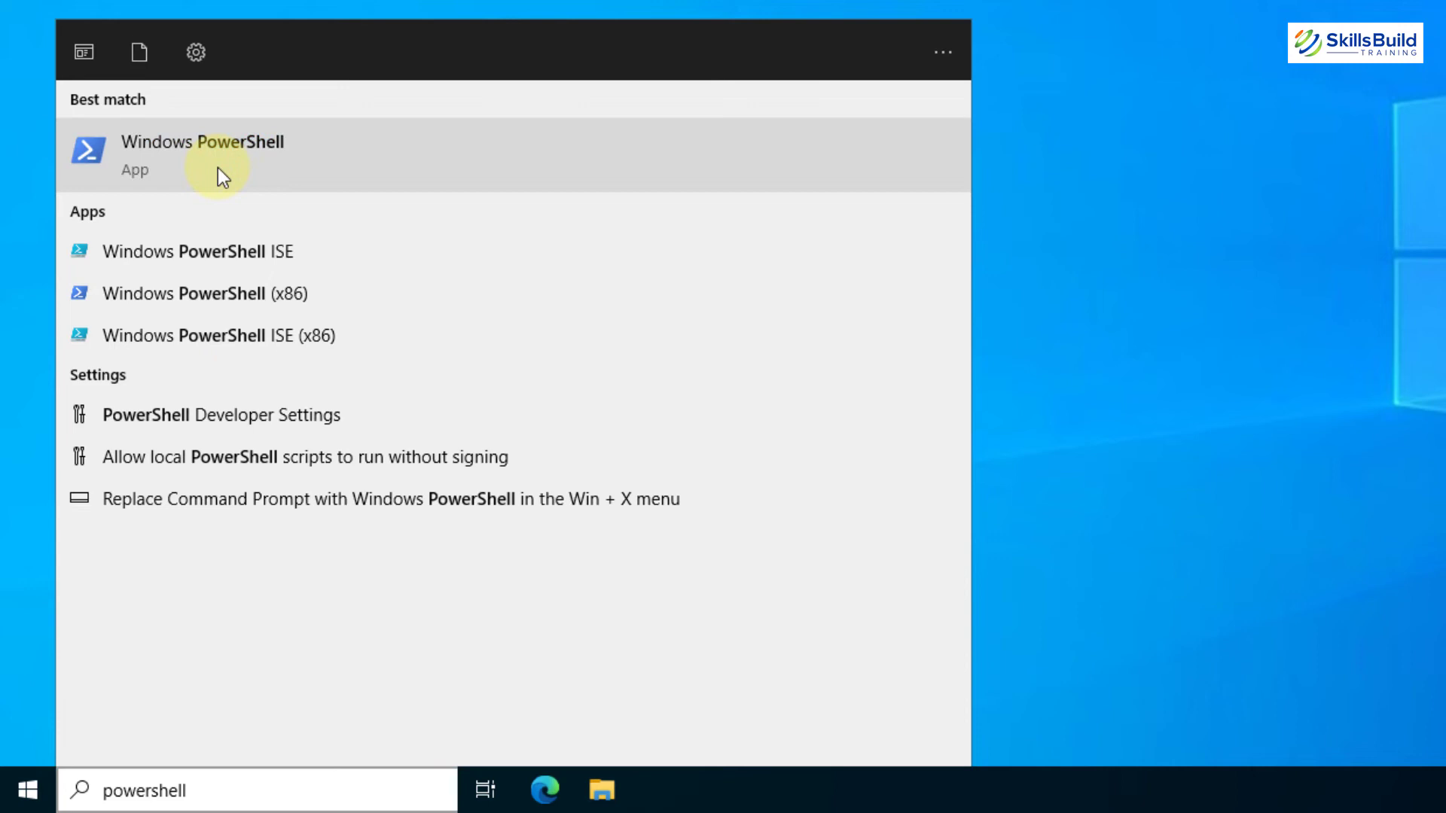
right_click(218, 167)
click(268, 188)
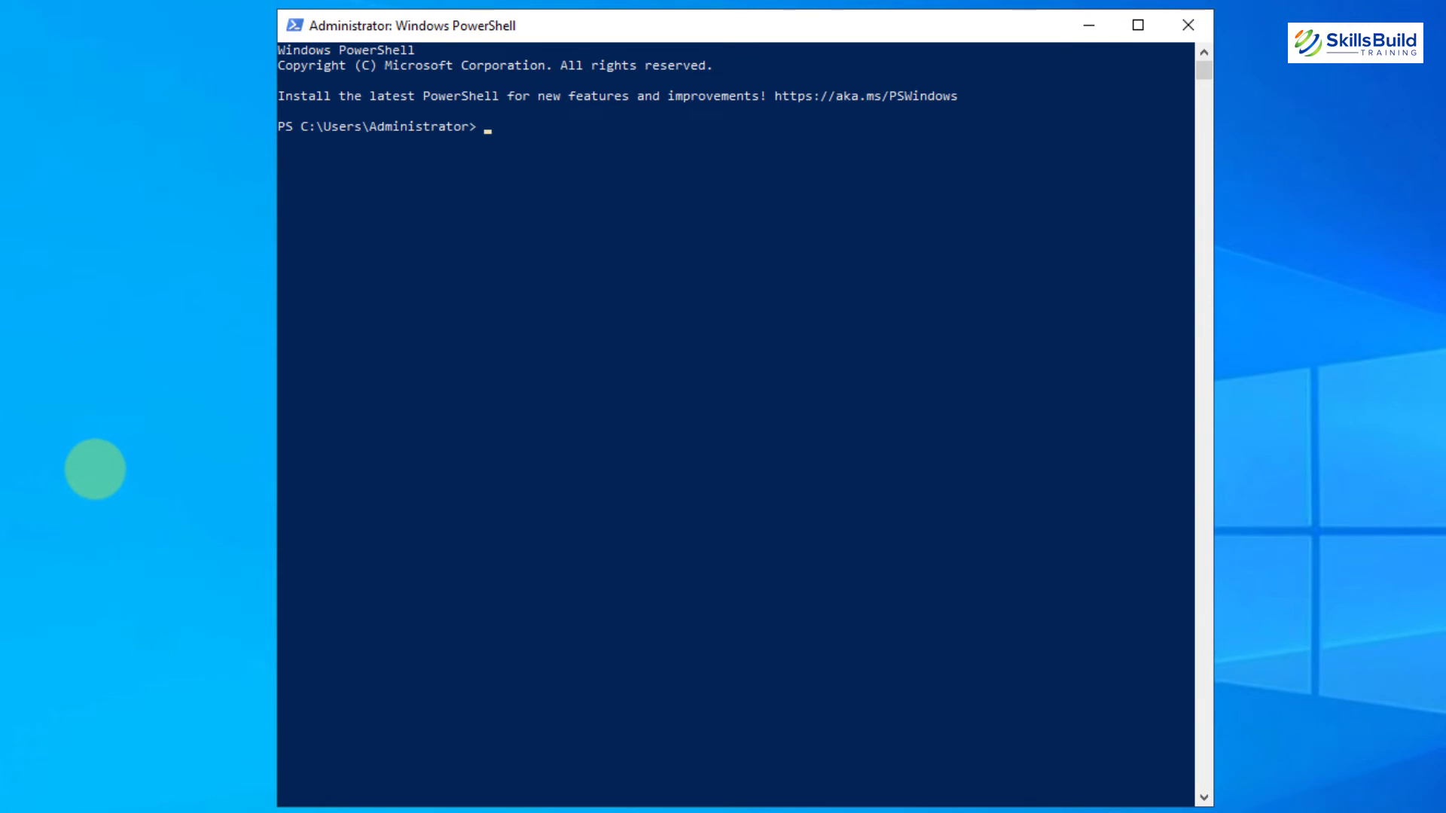
Step: Run Get-BpaModel, then rerun it as Get-BpaModel | Invoke-BpaModel
text(Get-BpaModel)
key(Return)
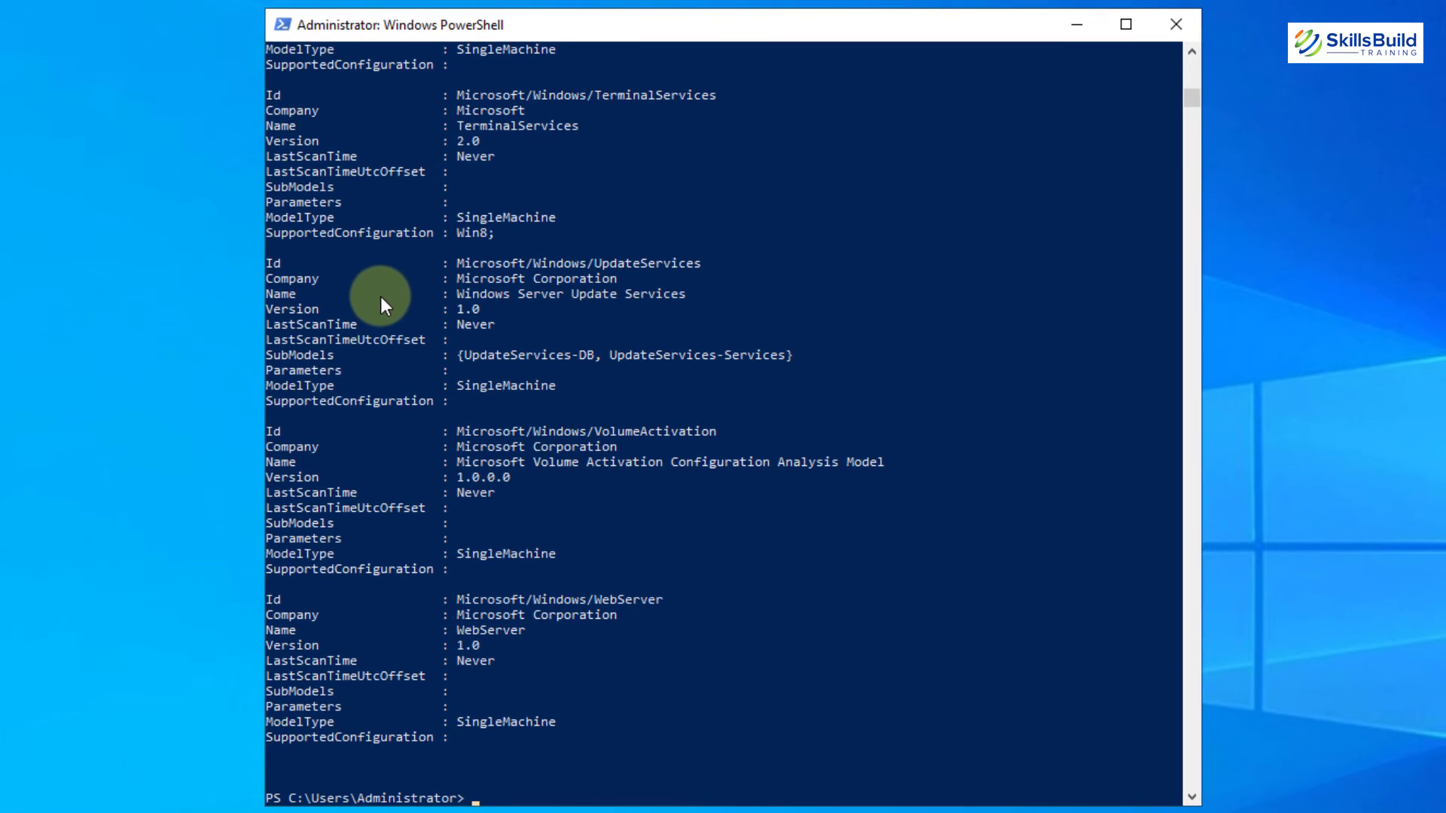
key(Up)
text(| Invoke-)
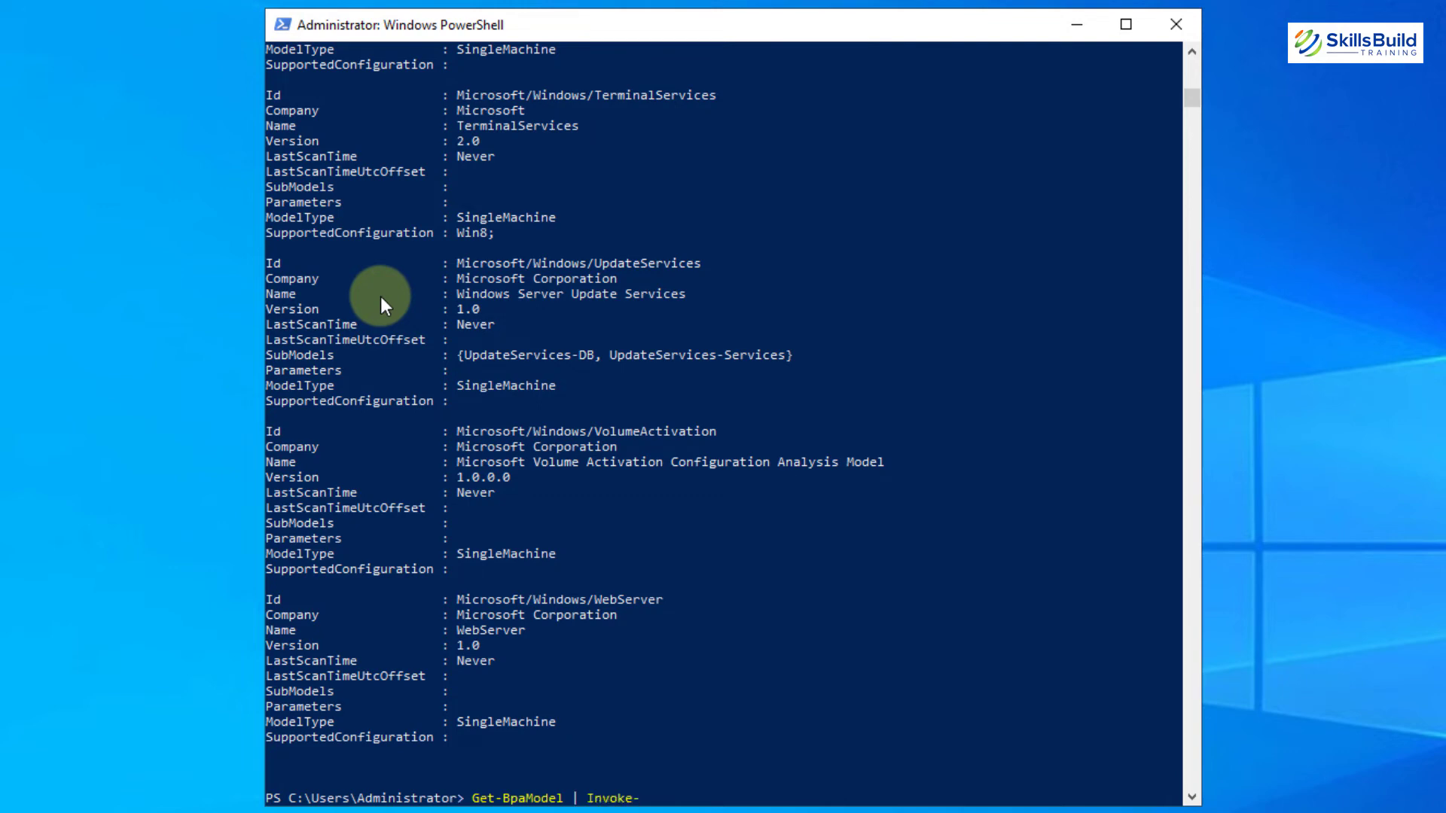
text(BpaModel)
key(Return)
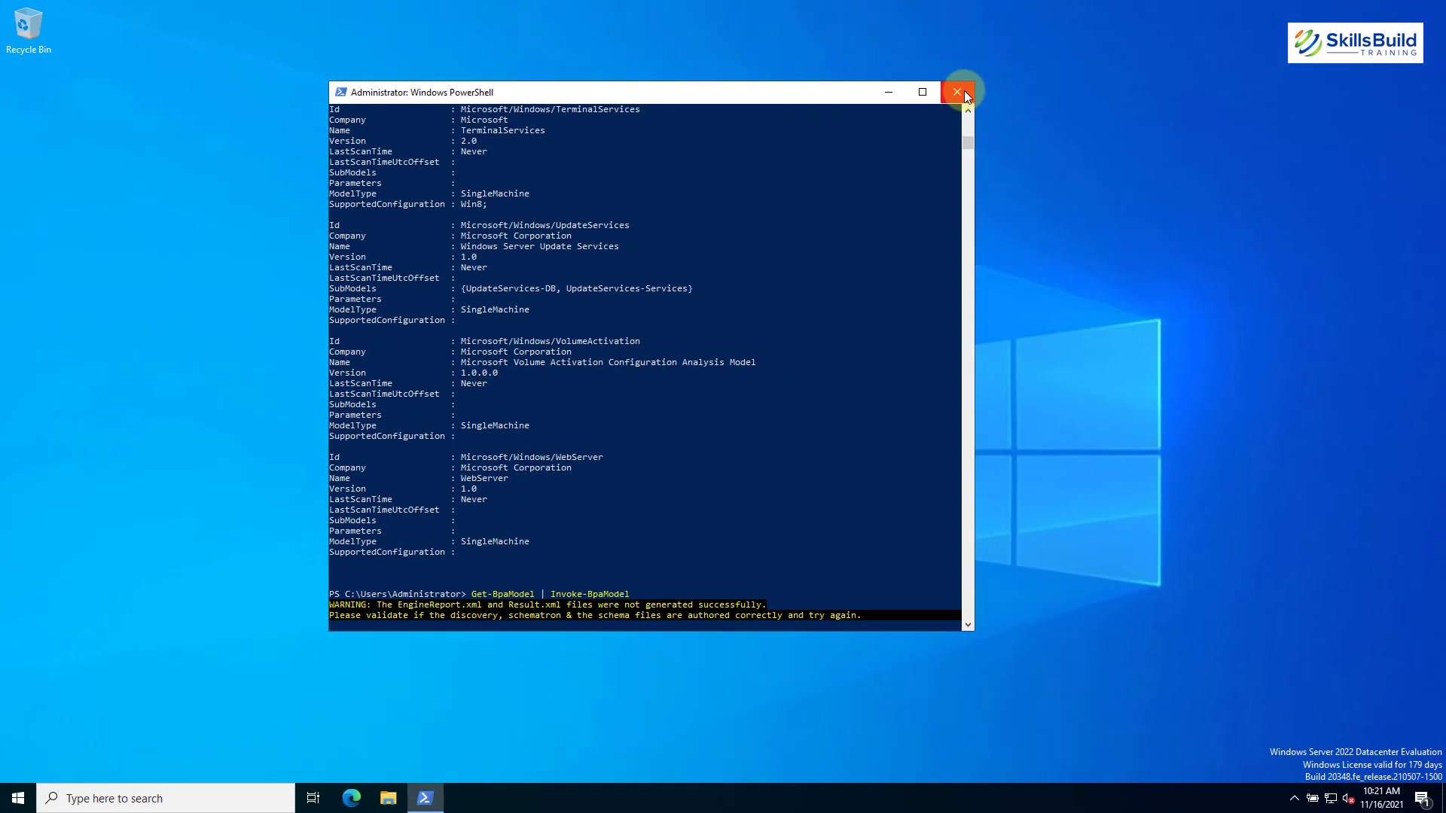
Step: Close the PowerShell window so only the Recycle Bin desktop remains
click(958, 92)
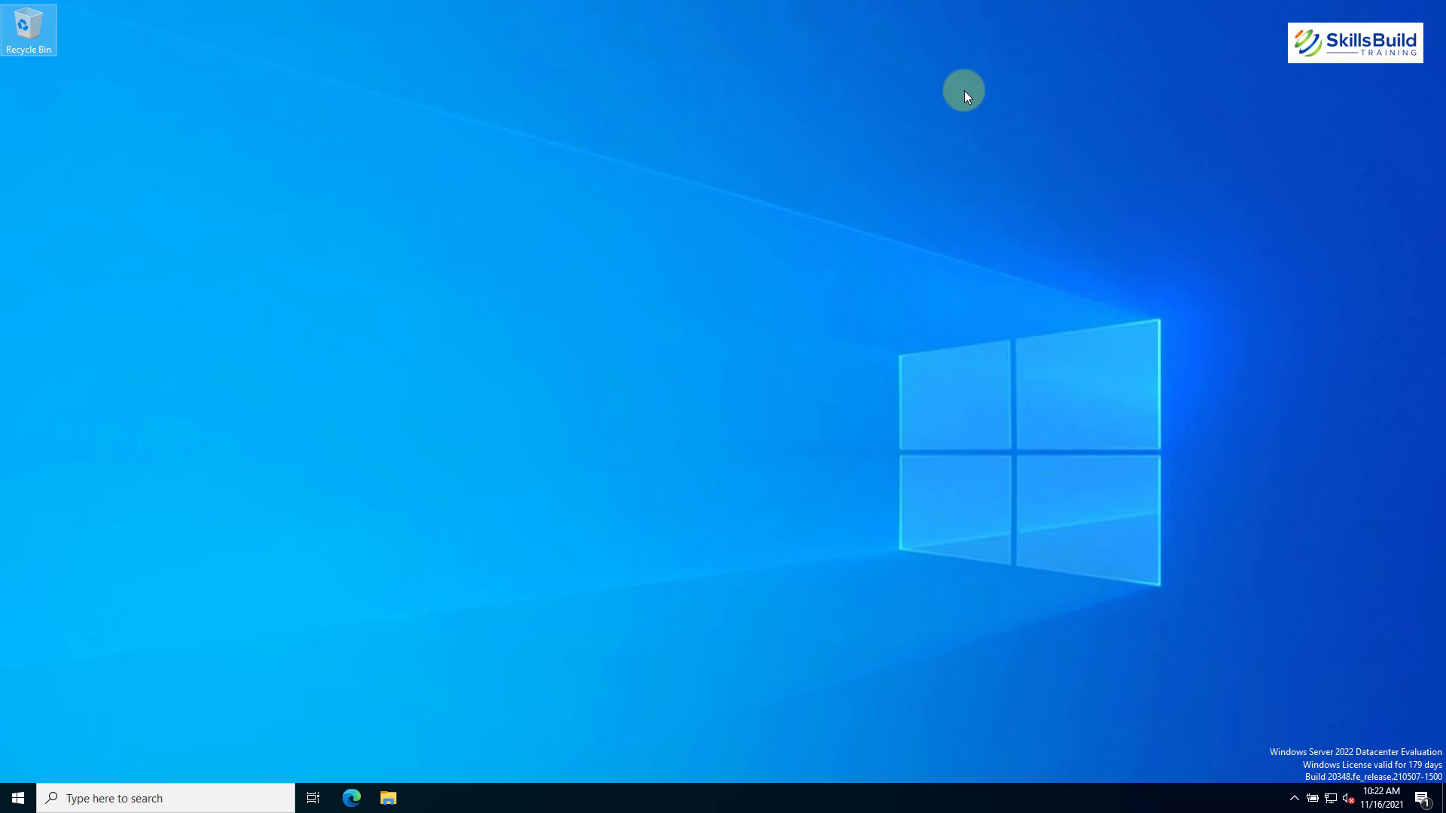
Step: Launch System Configuration via msconfig and check Make all boot settings permanent on the Boot tab
key(super+r)
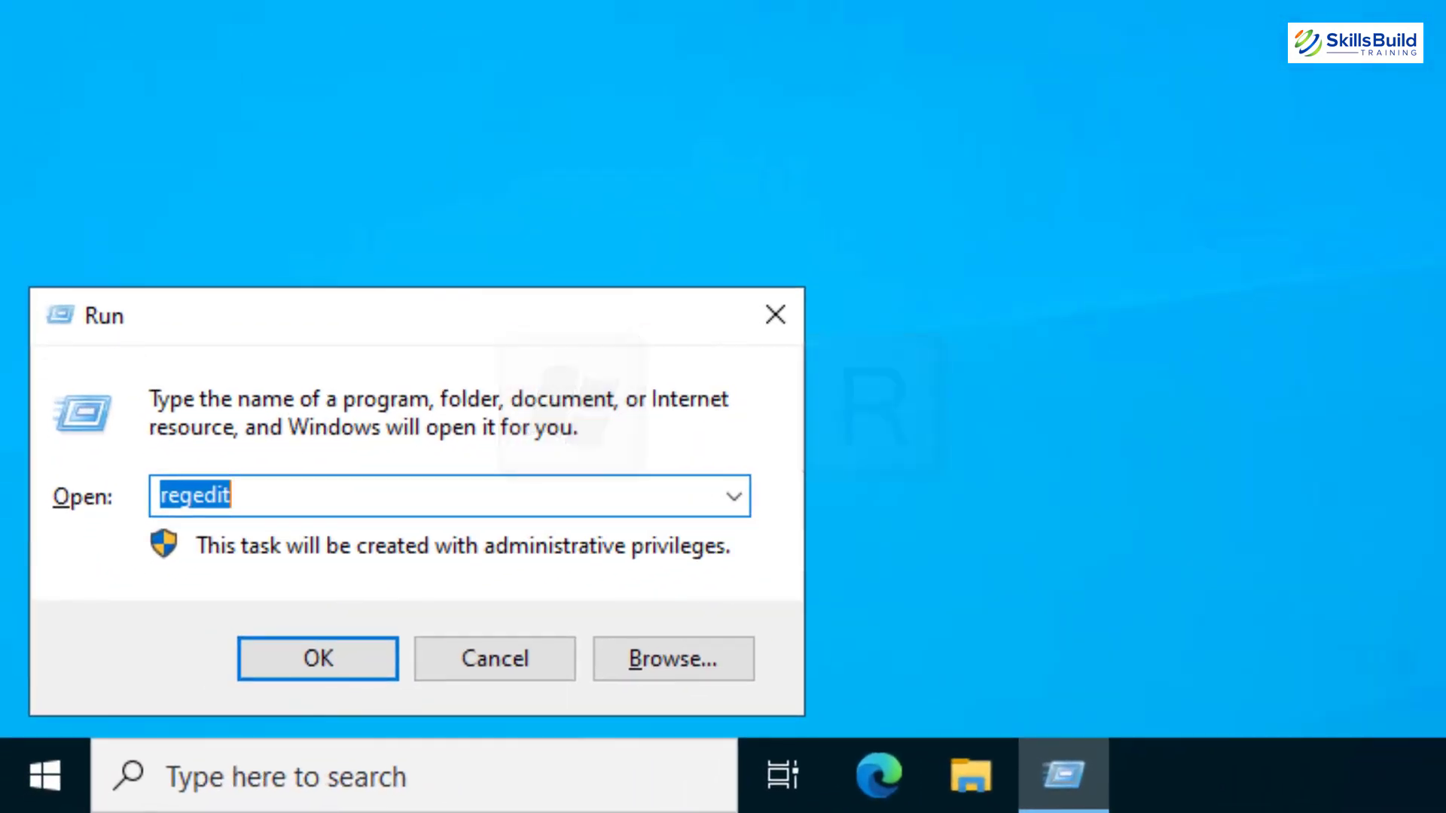
text(msconfig)
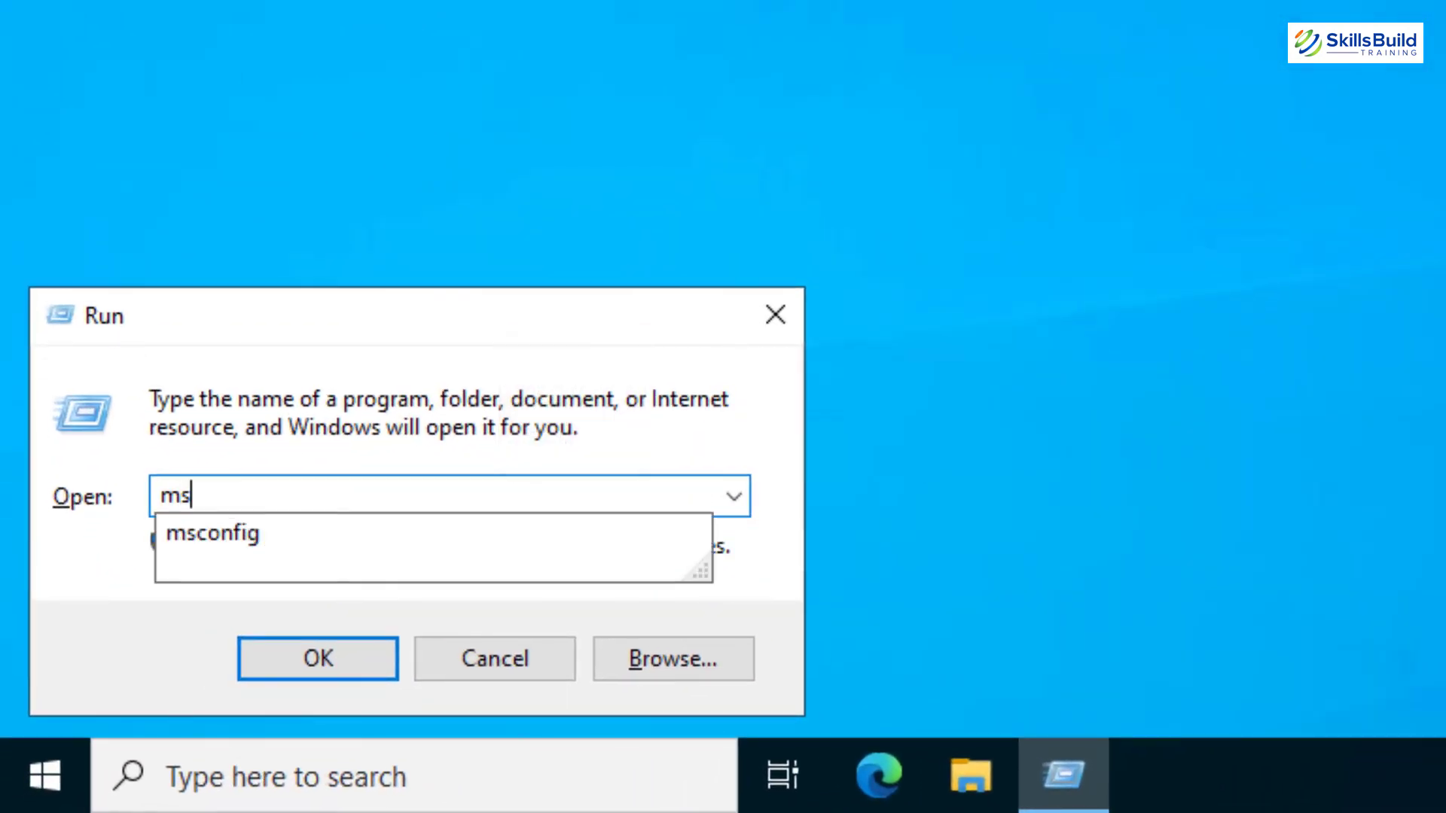
key(Return)
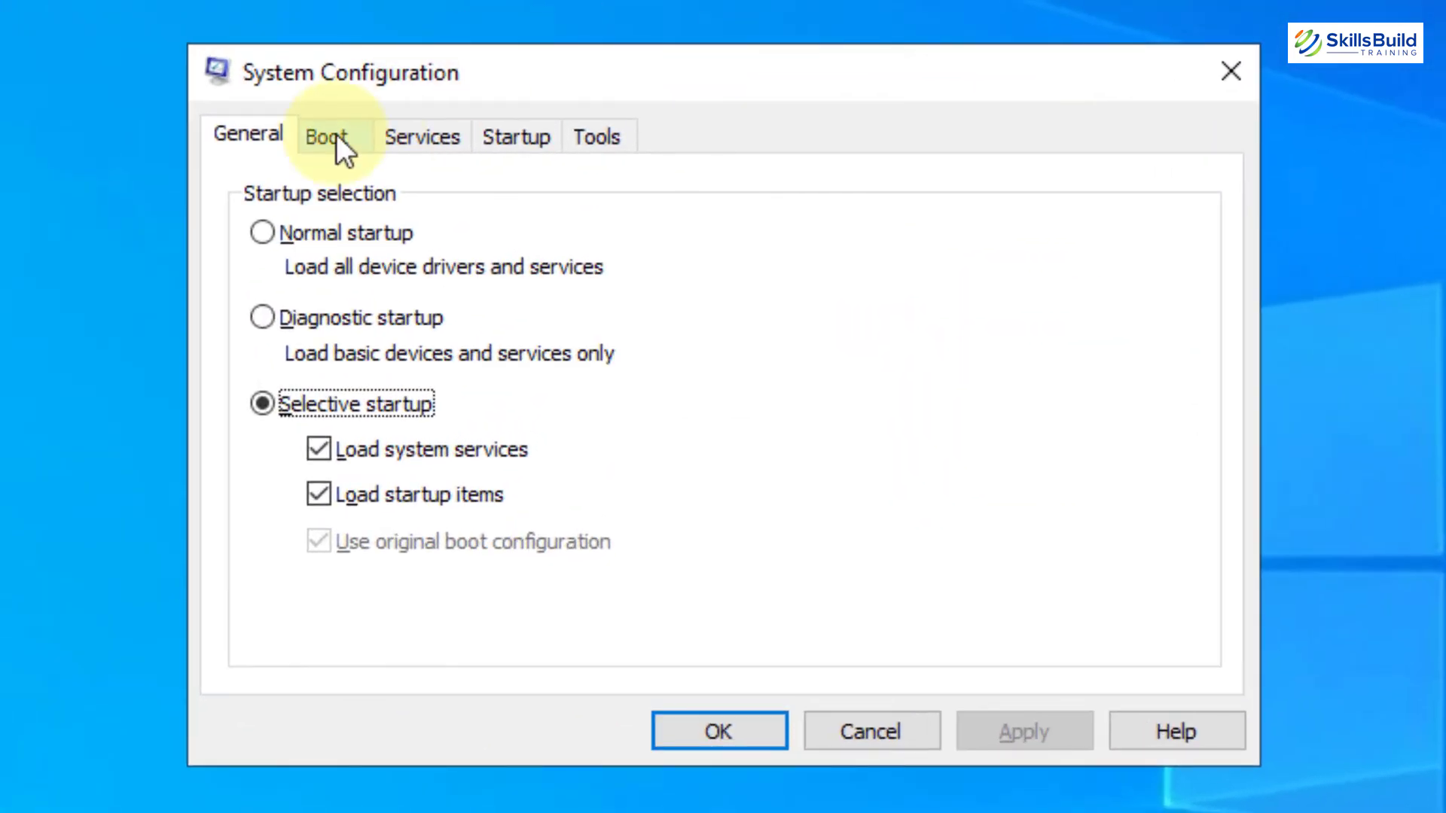
click(336, 138)
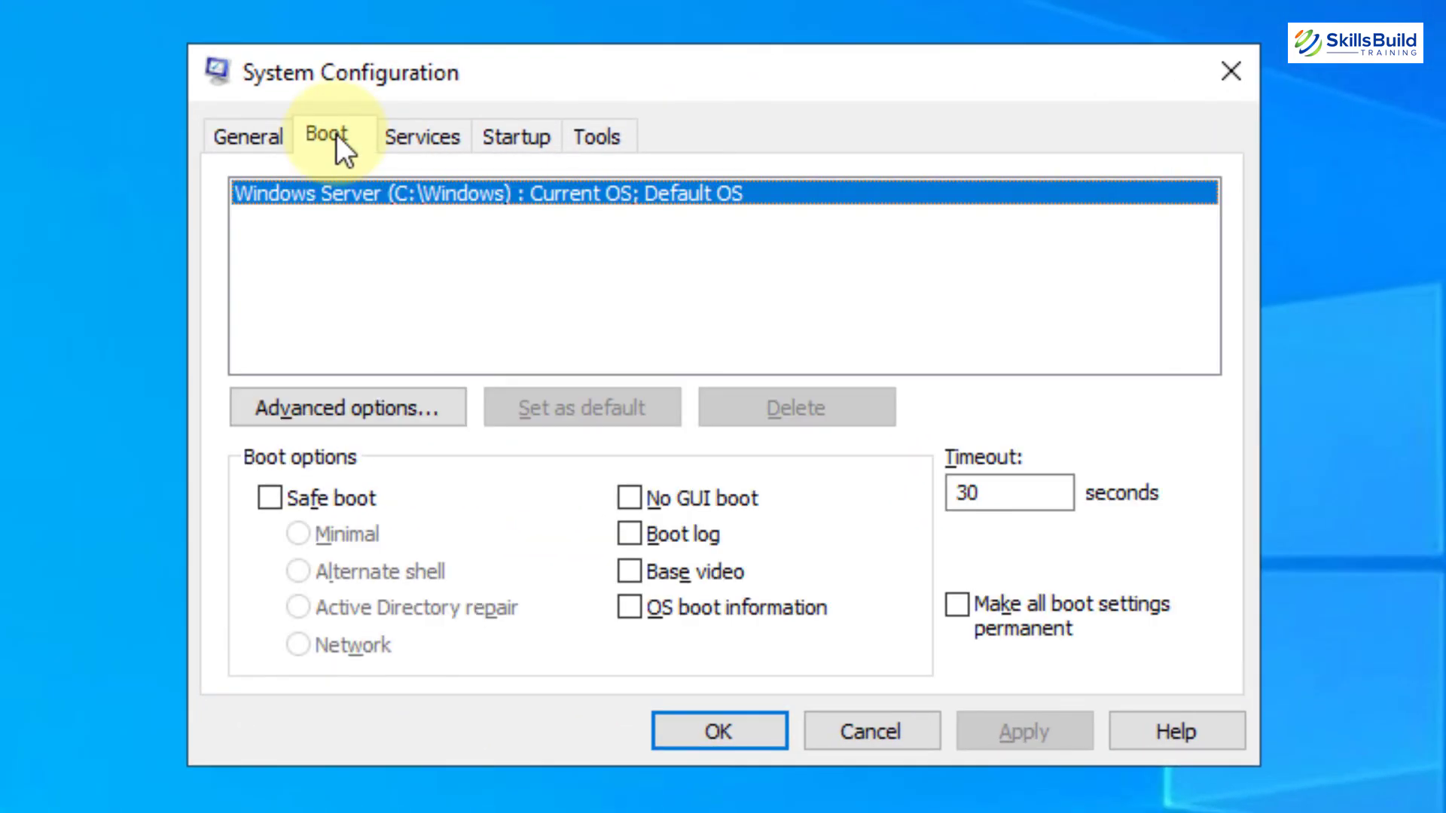
click(967, 611)
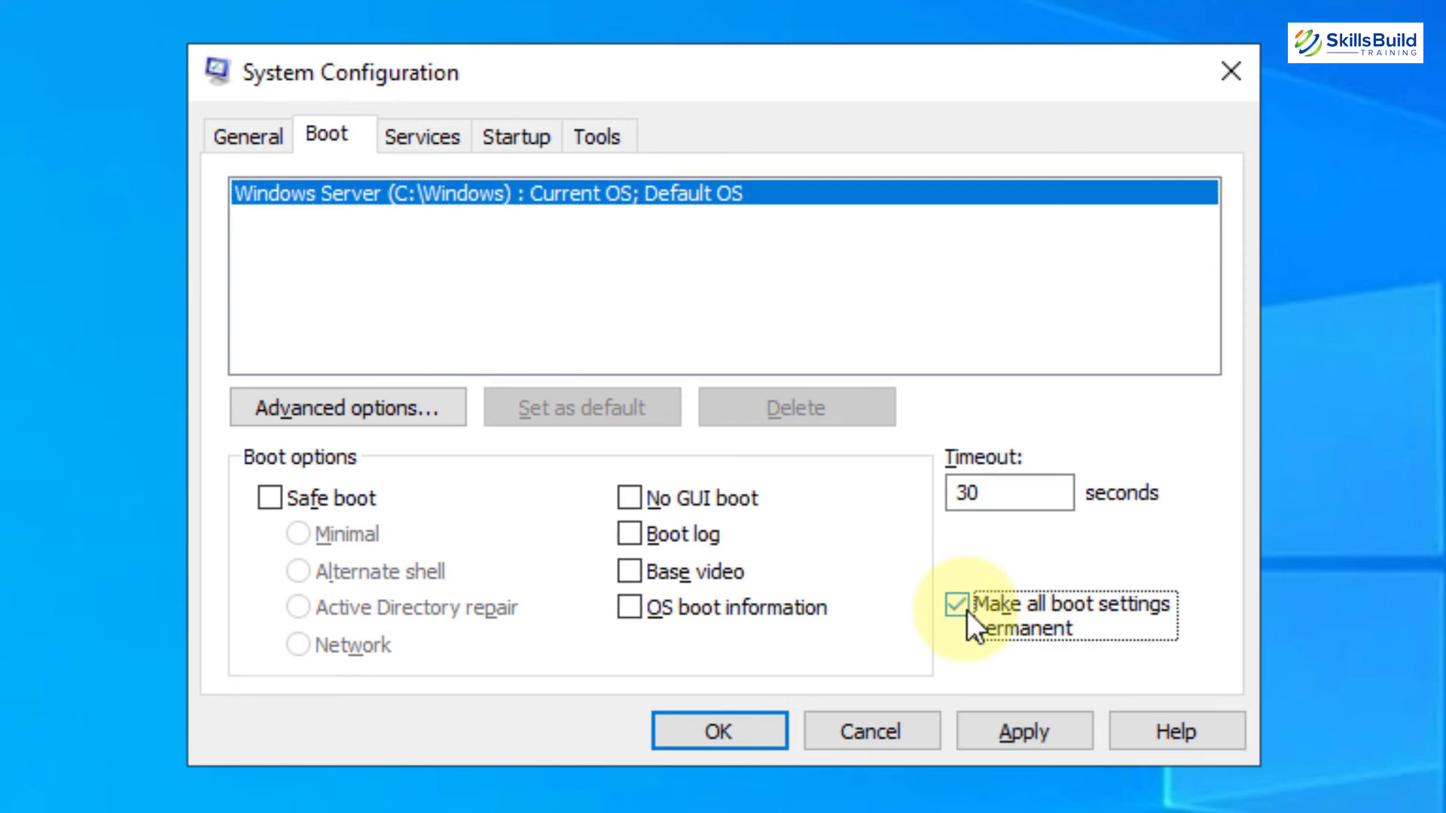
Step: In Advanced boot options, enable Number of processors, set it to 1, and confirm
click(318, 407)
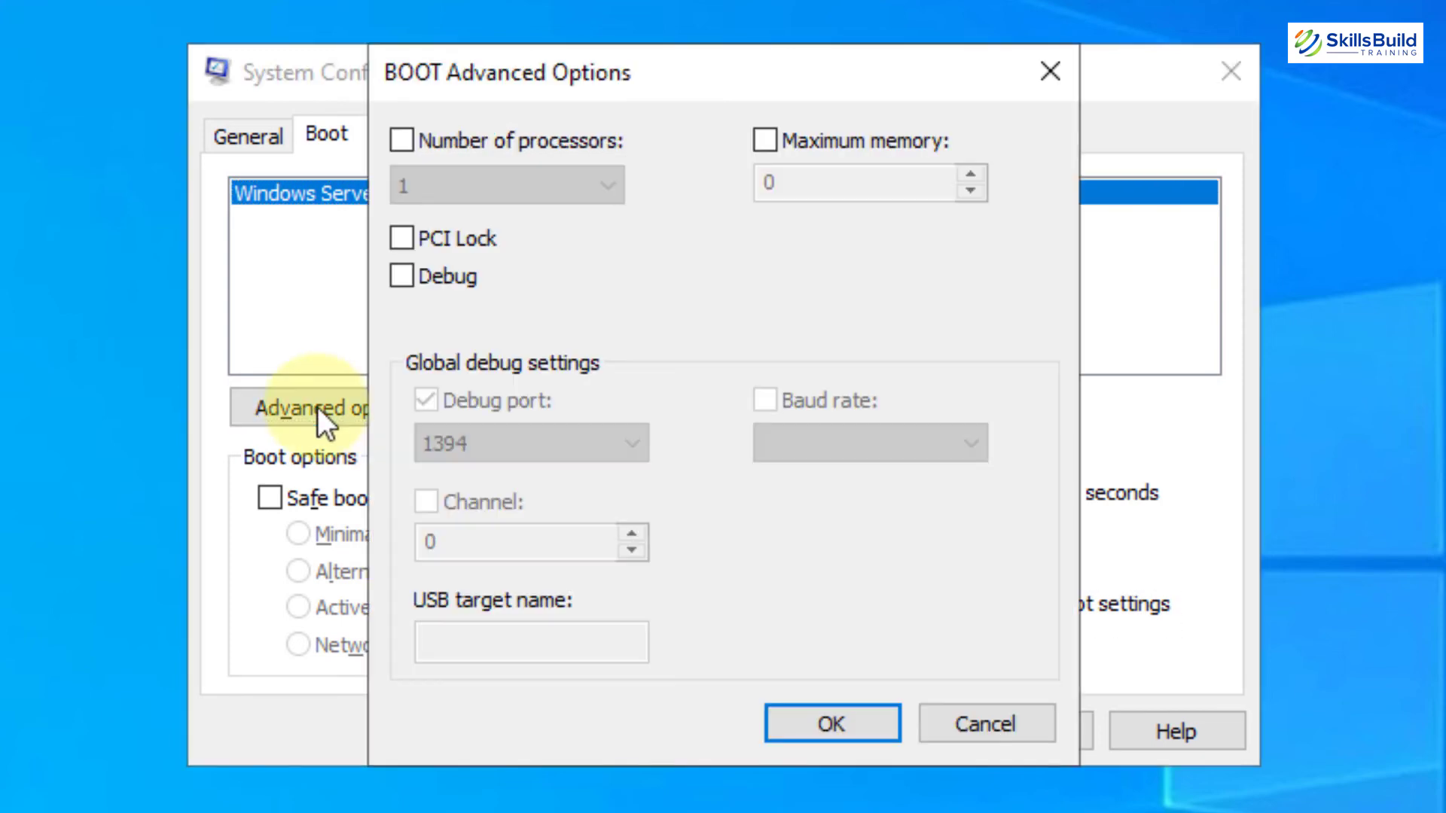
click(404, 143)
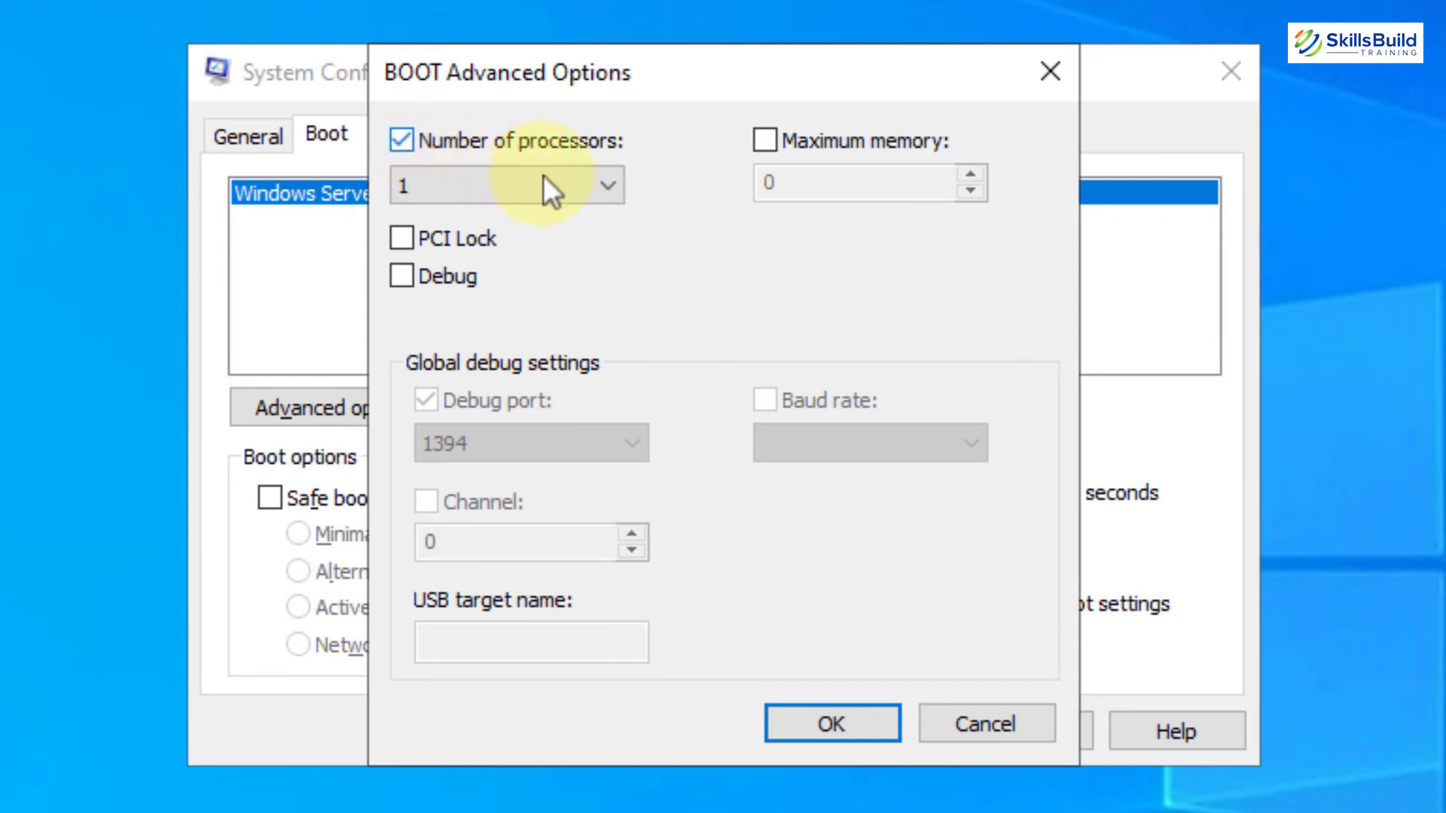
click(607, 188)
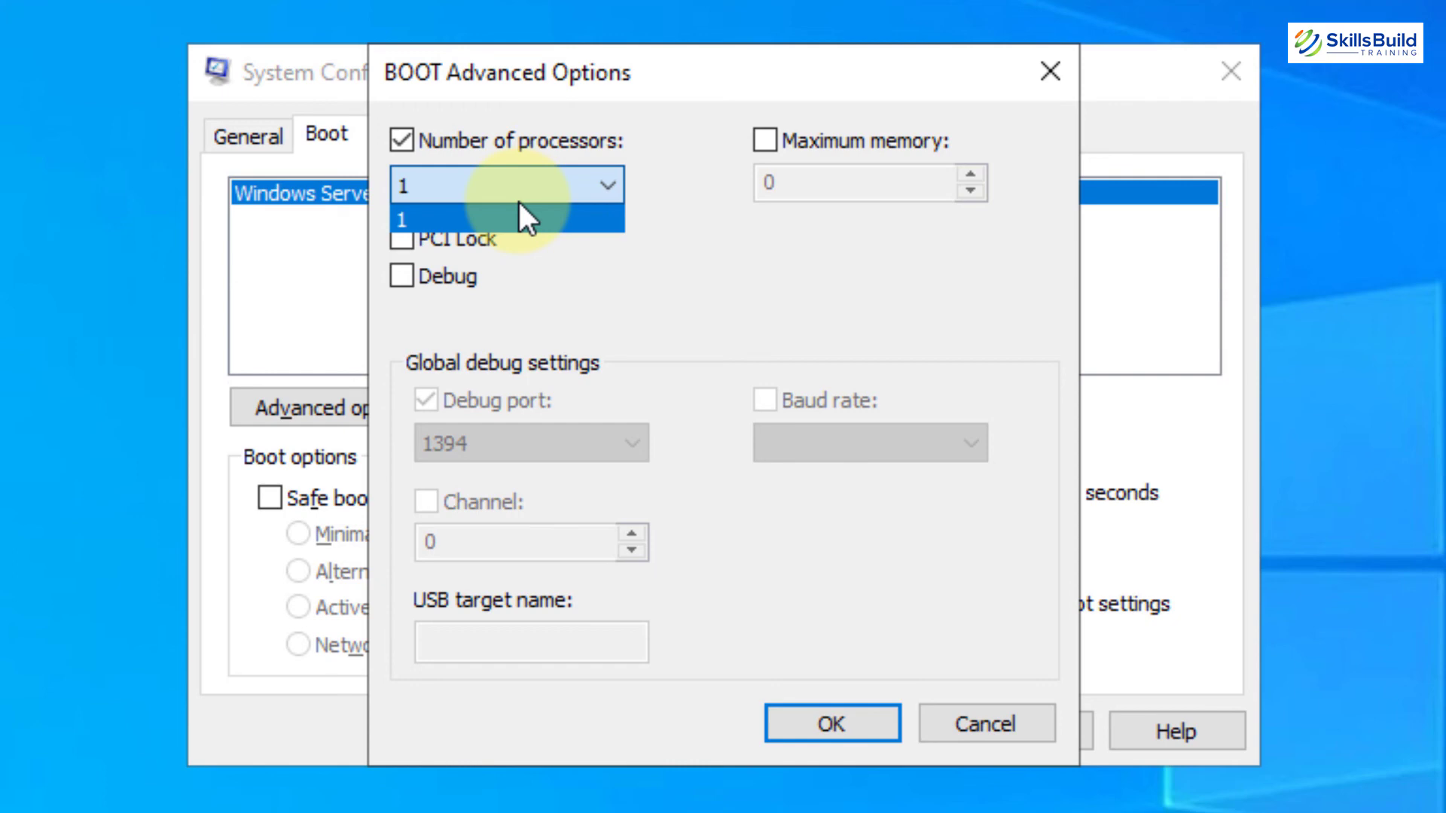
click(823, 715)
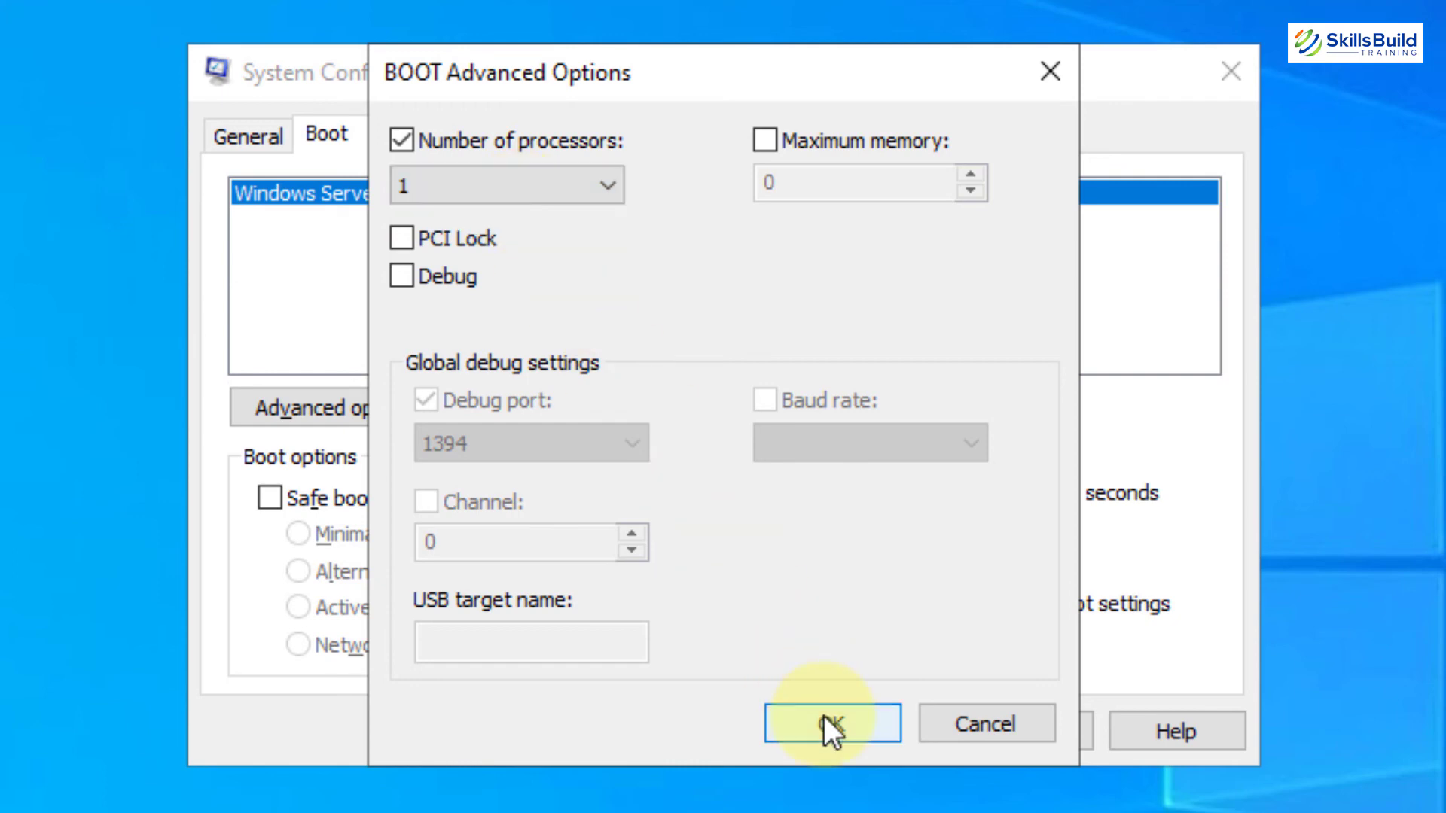
click(824, 715)
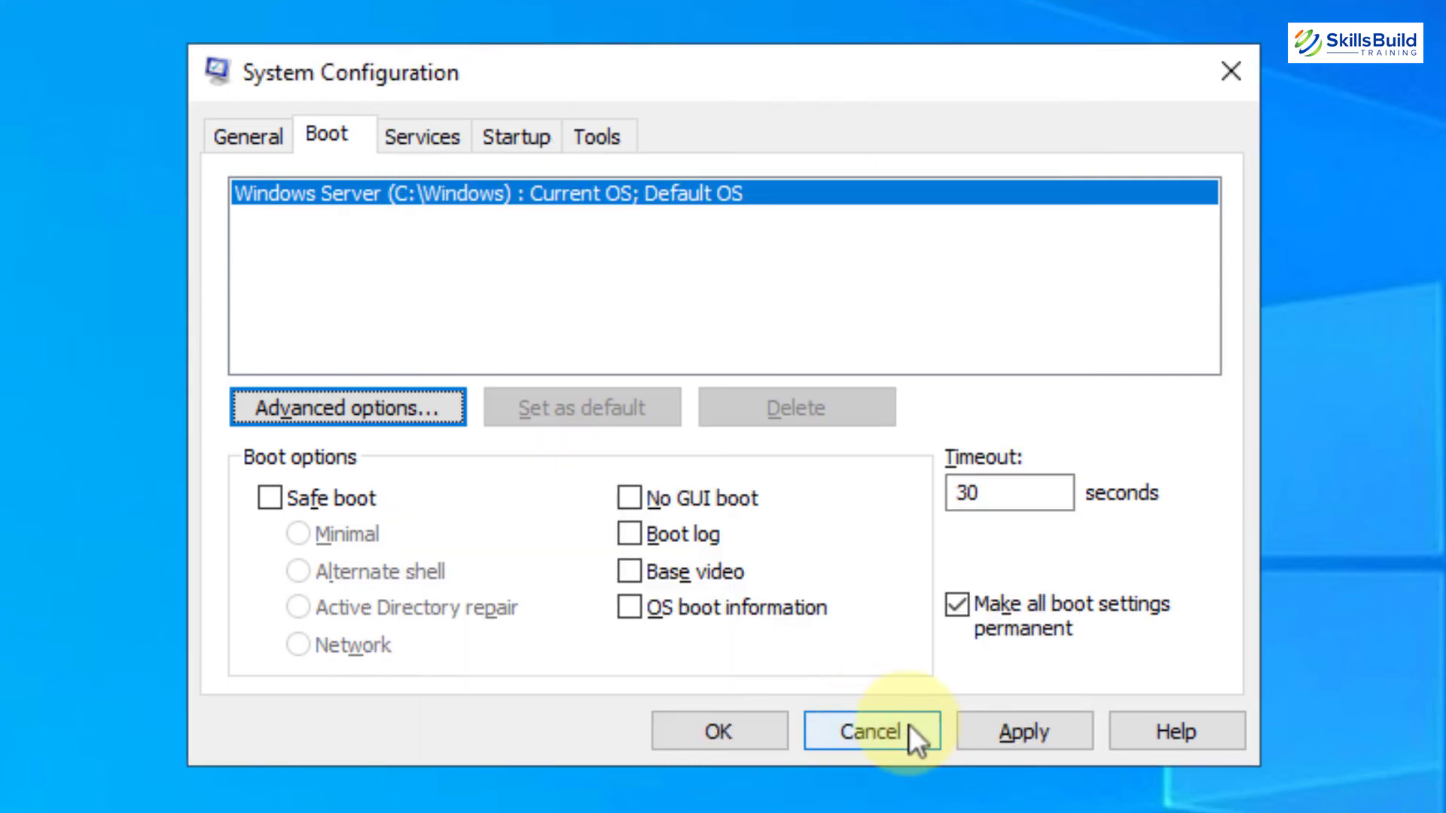
Step: Apply the boot changes, confirm them as permanent, and close System Configuration
click(975, 730)
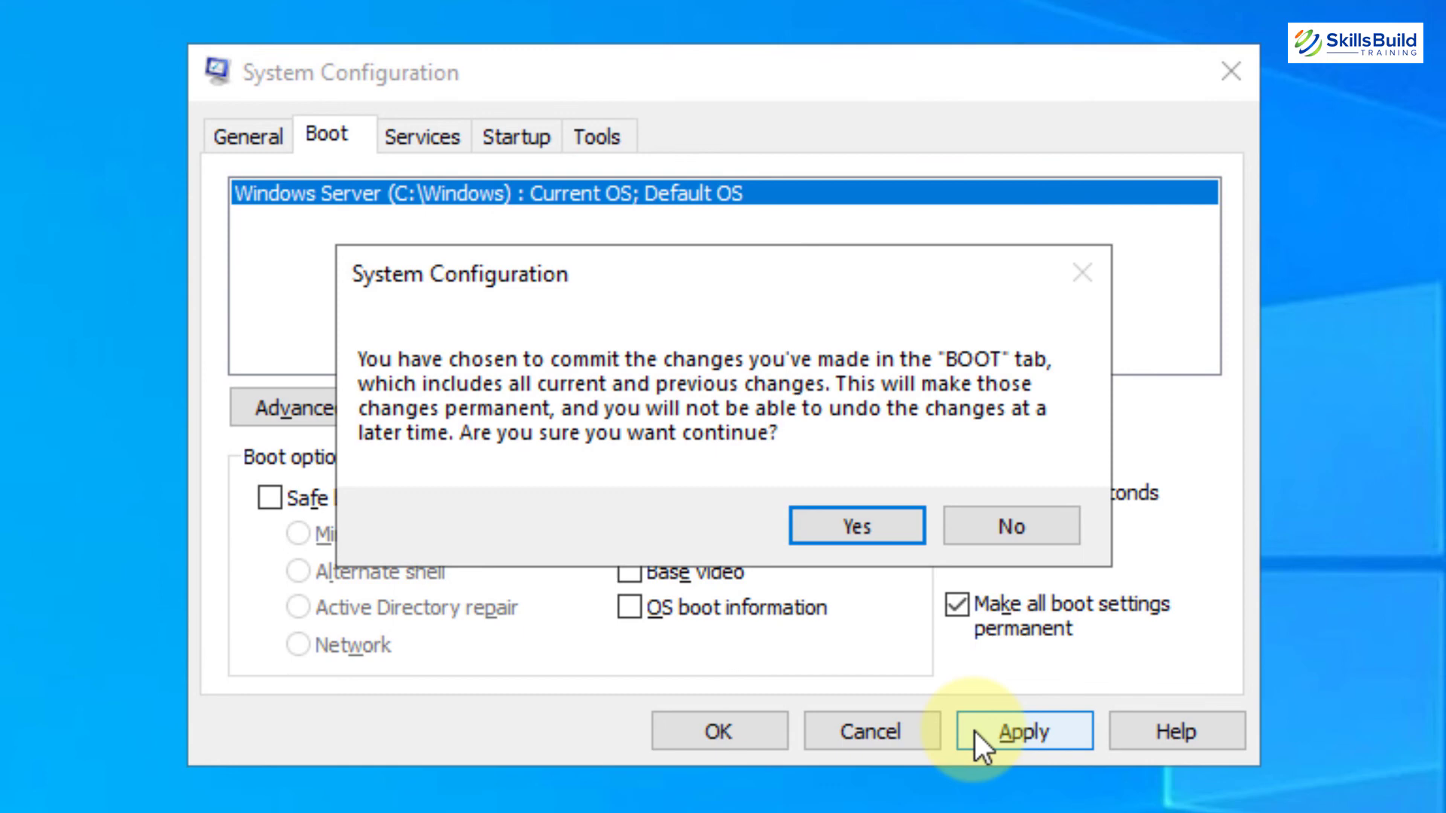
click(866, 525)
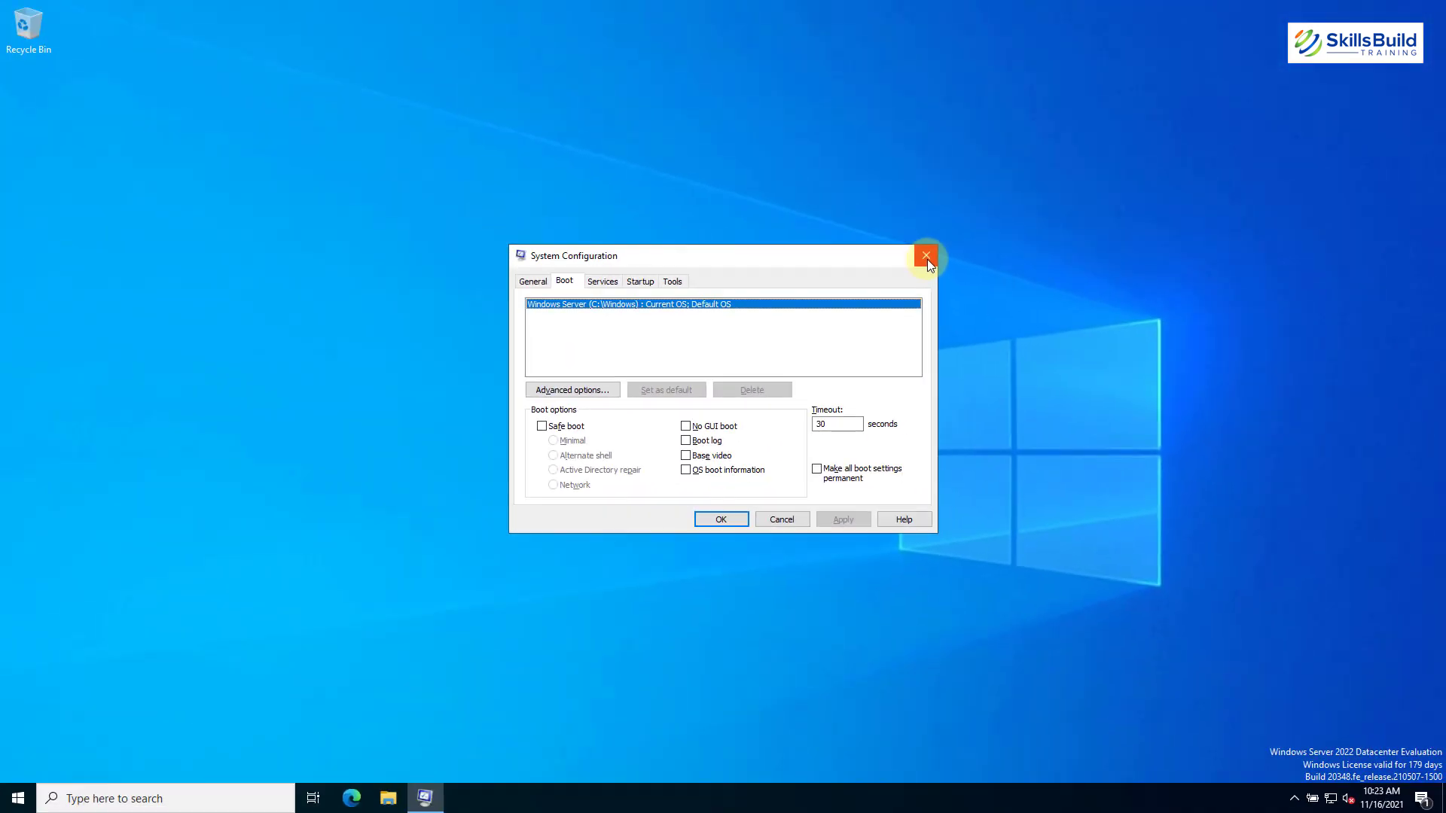
click(1023, 197)
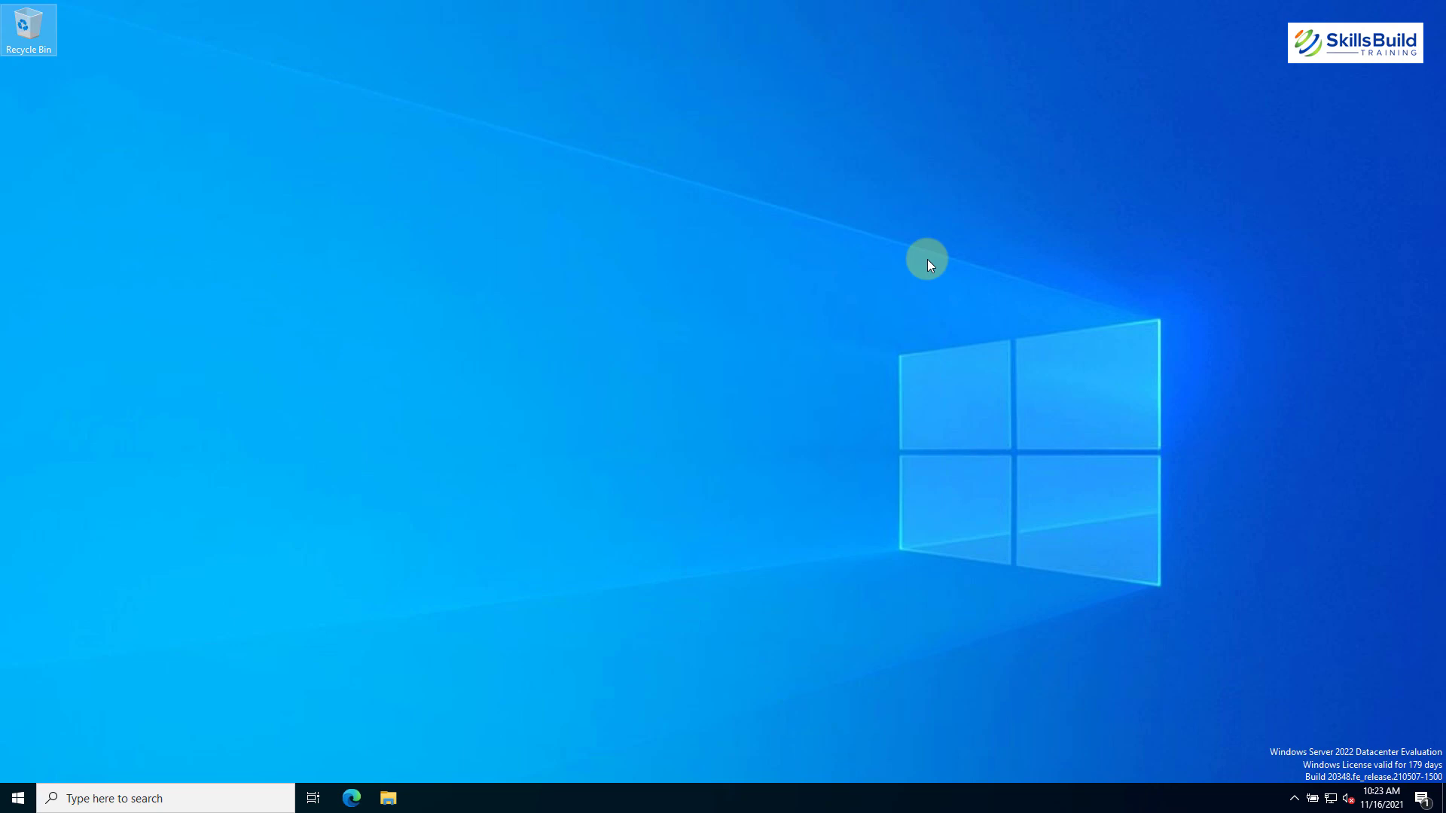